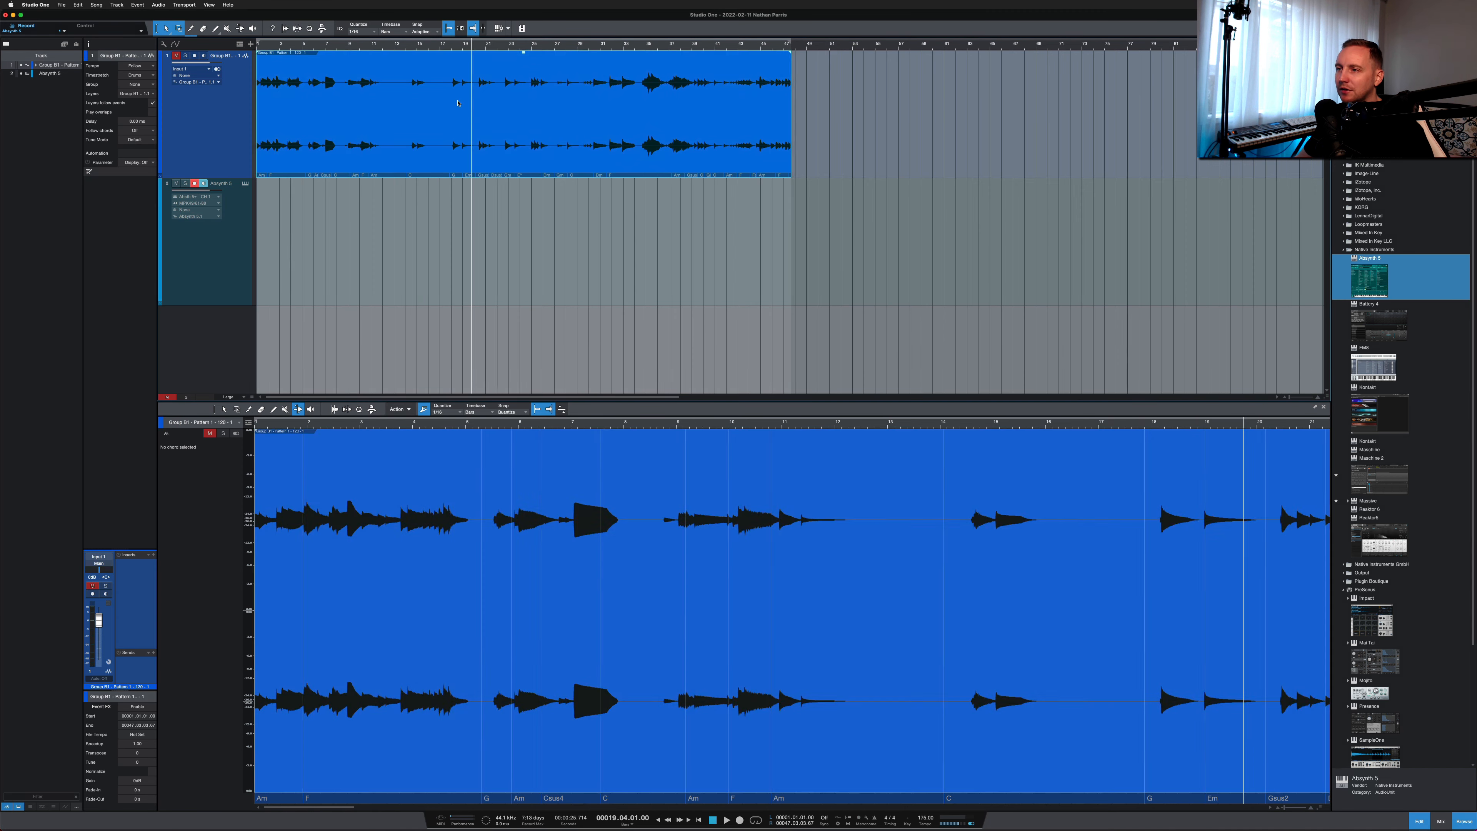
Unmute the Group B1 audio track and place the playback cursor at bar 8, beat 4
click(177, 56)
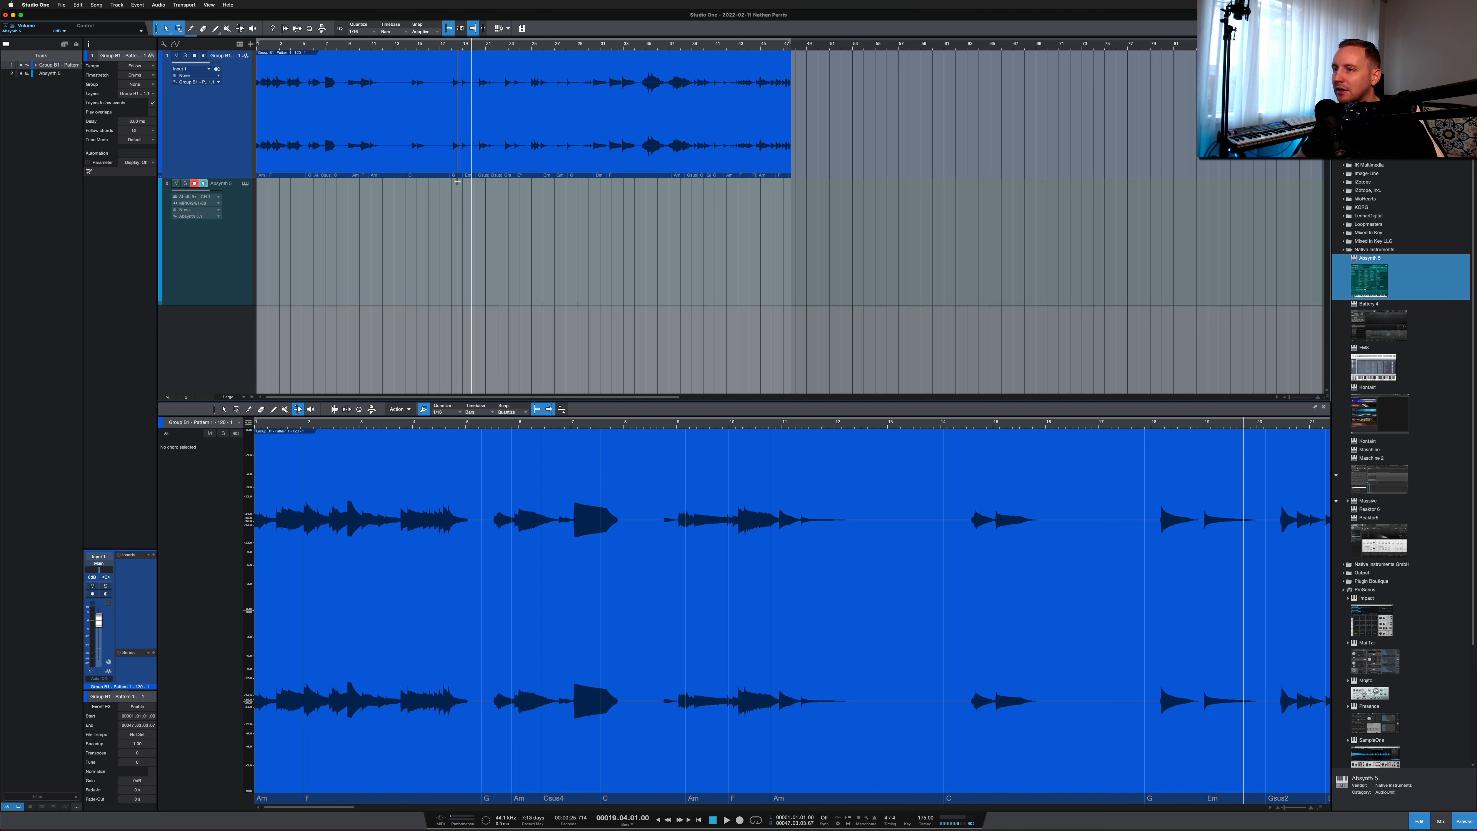
click(347, 45)
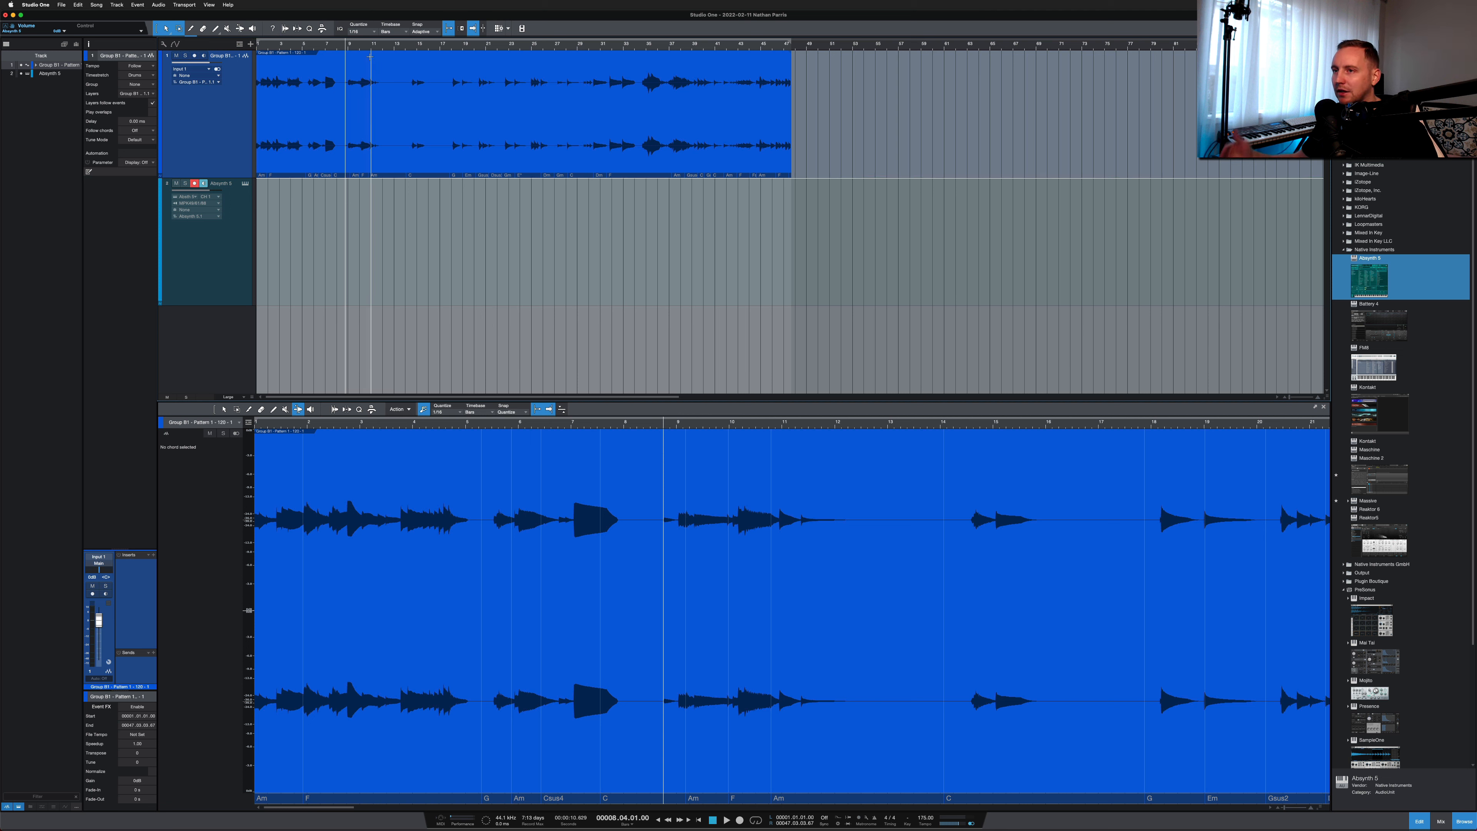
Raise the input gain of the Limiter on the main output while auditioning the audio, and close the plug-in
key(F3)
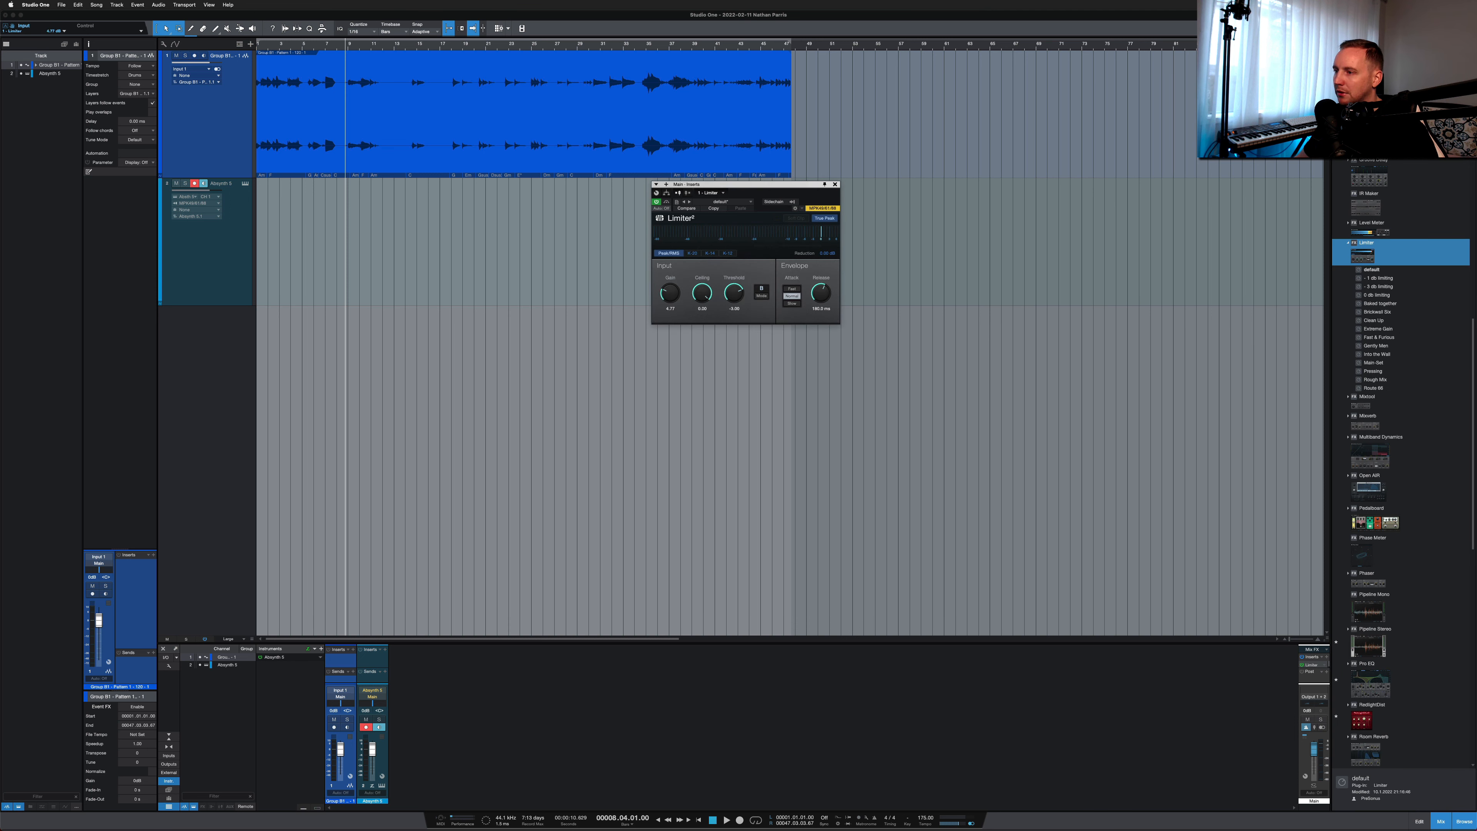
click(213, 153)
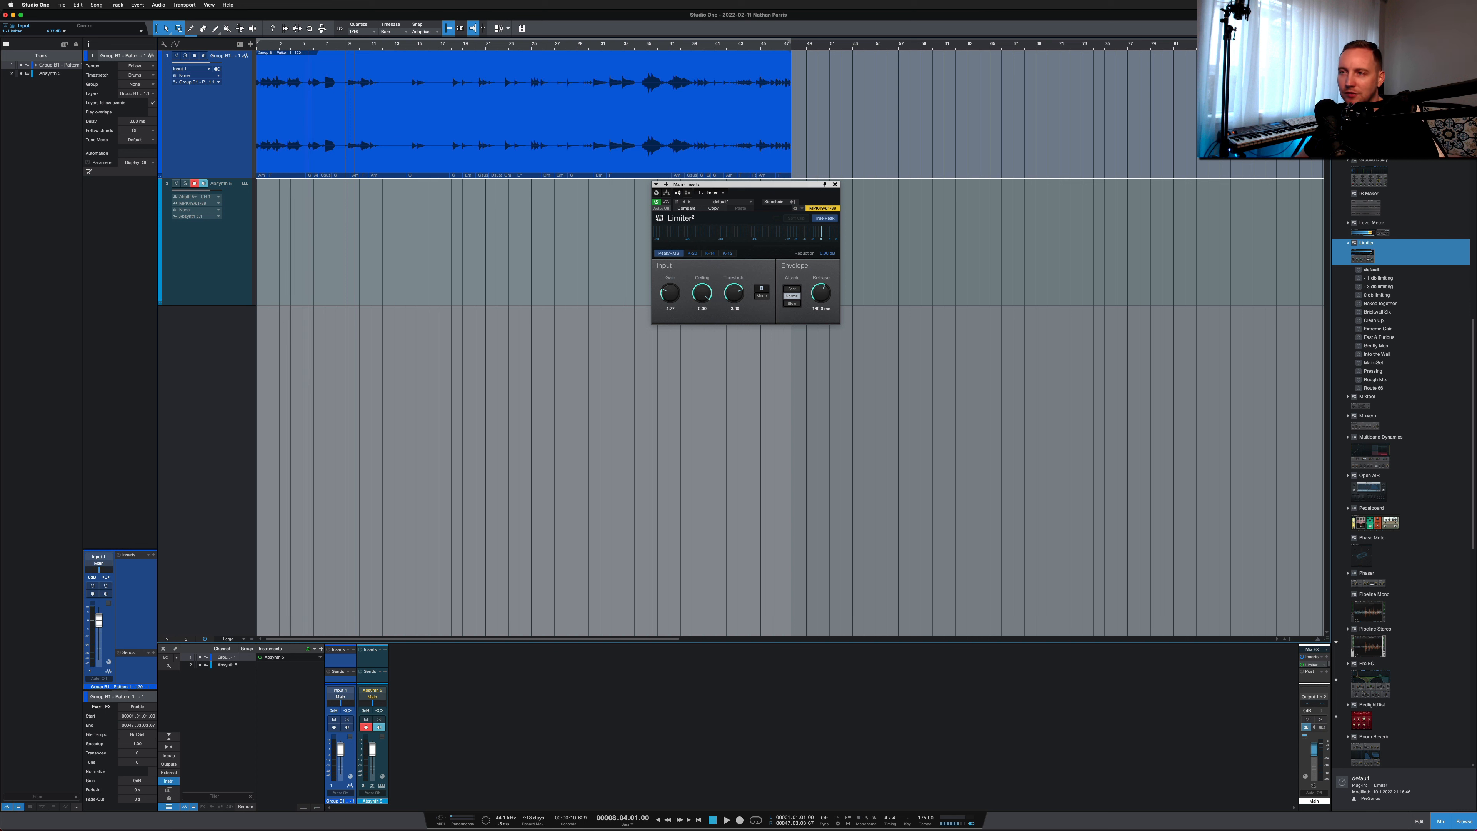
key(space)
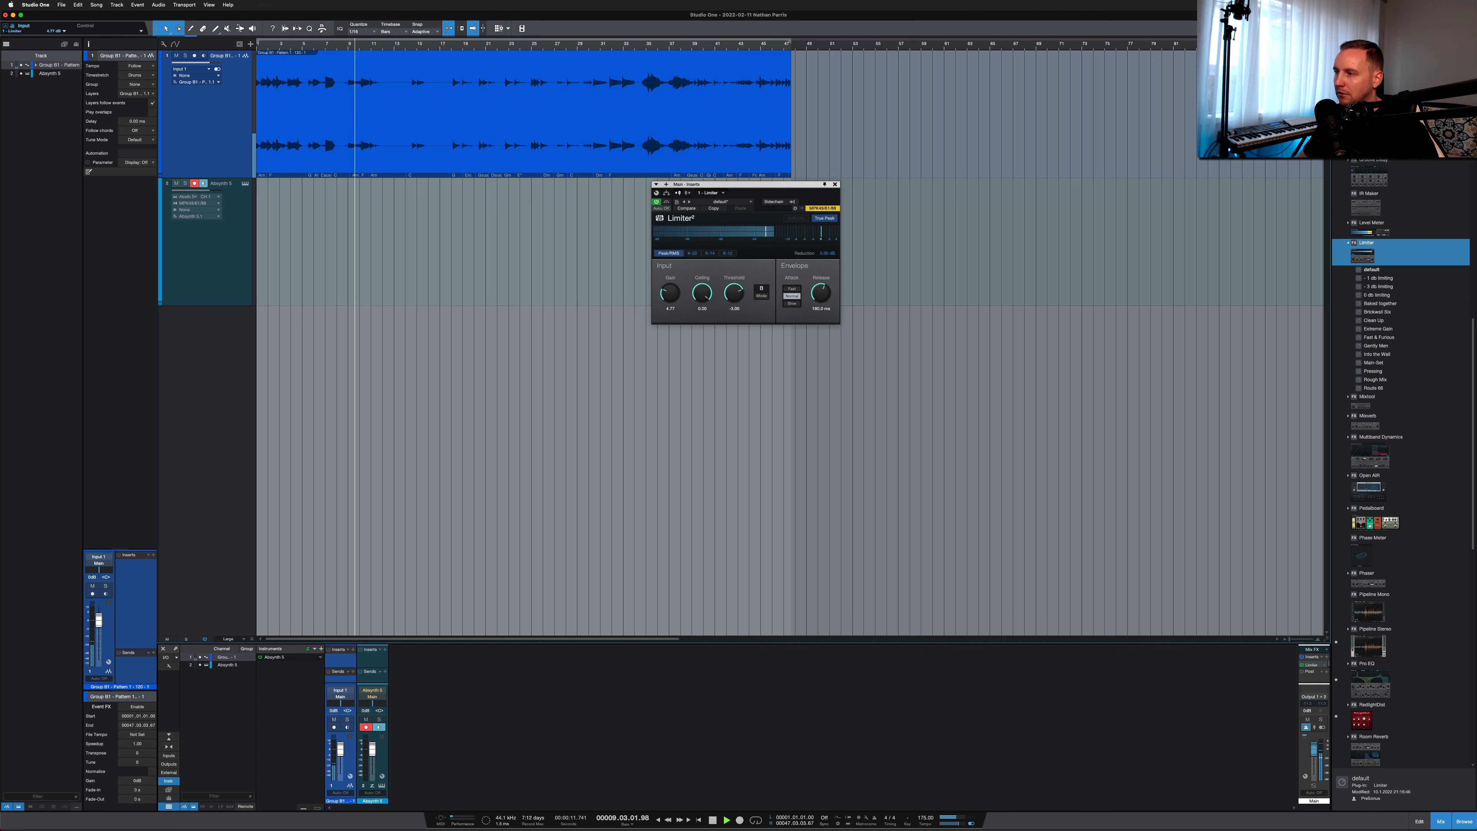
drag(670, 292, 670, 271)
key(space)
key(space)
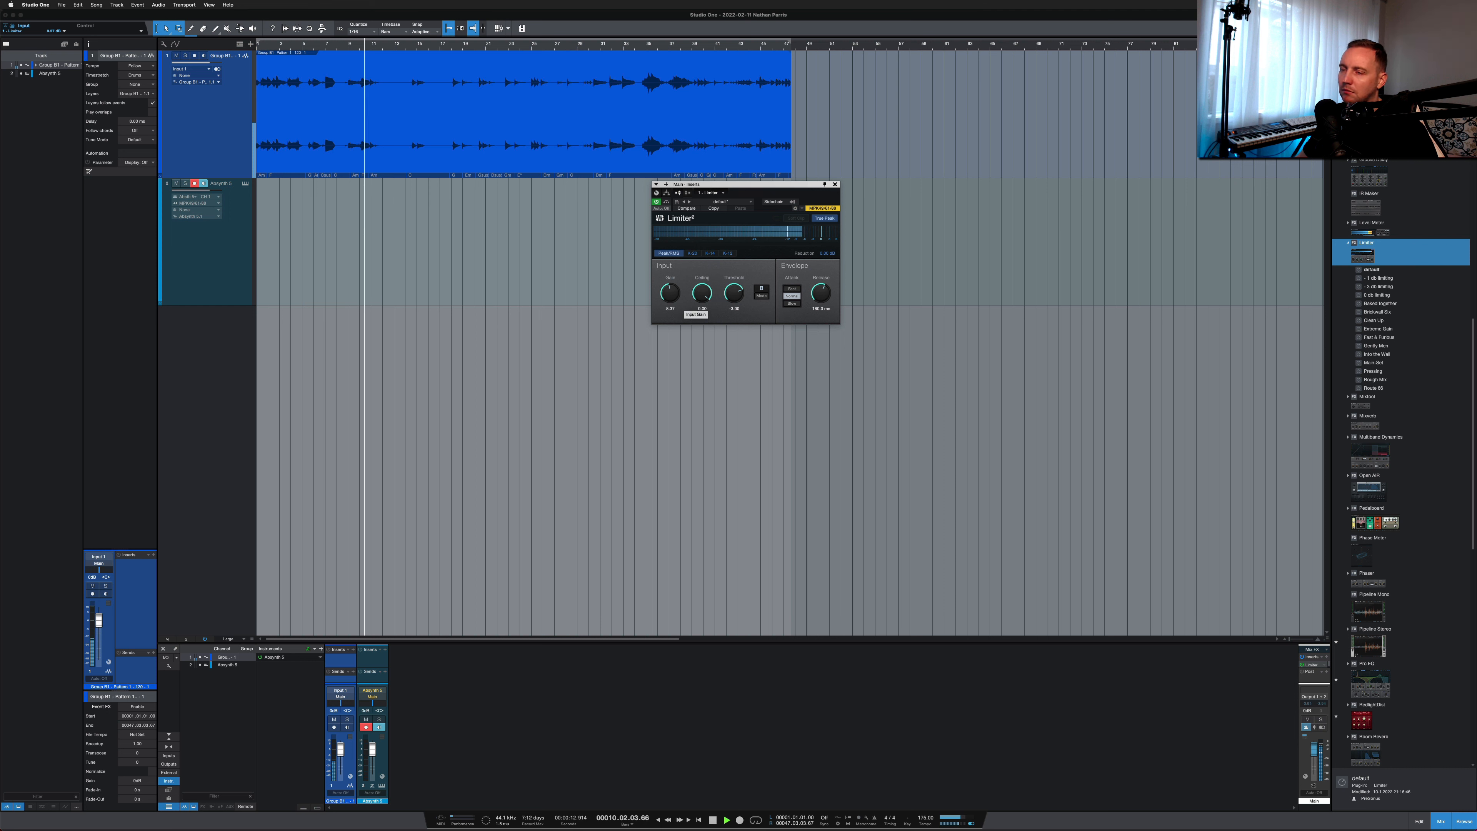
key(space)
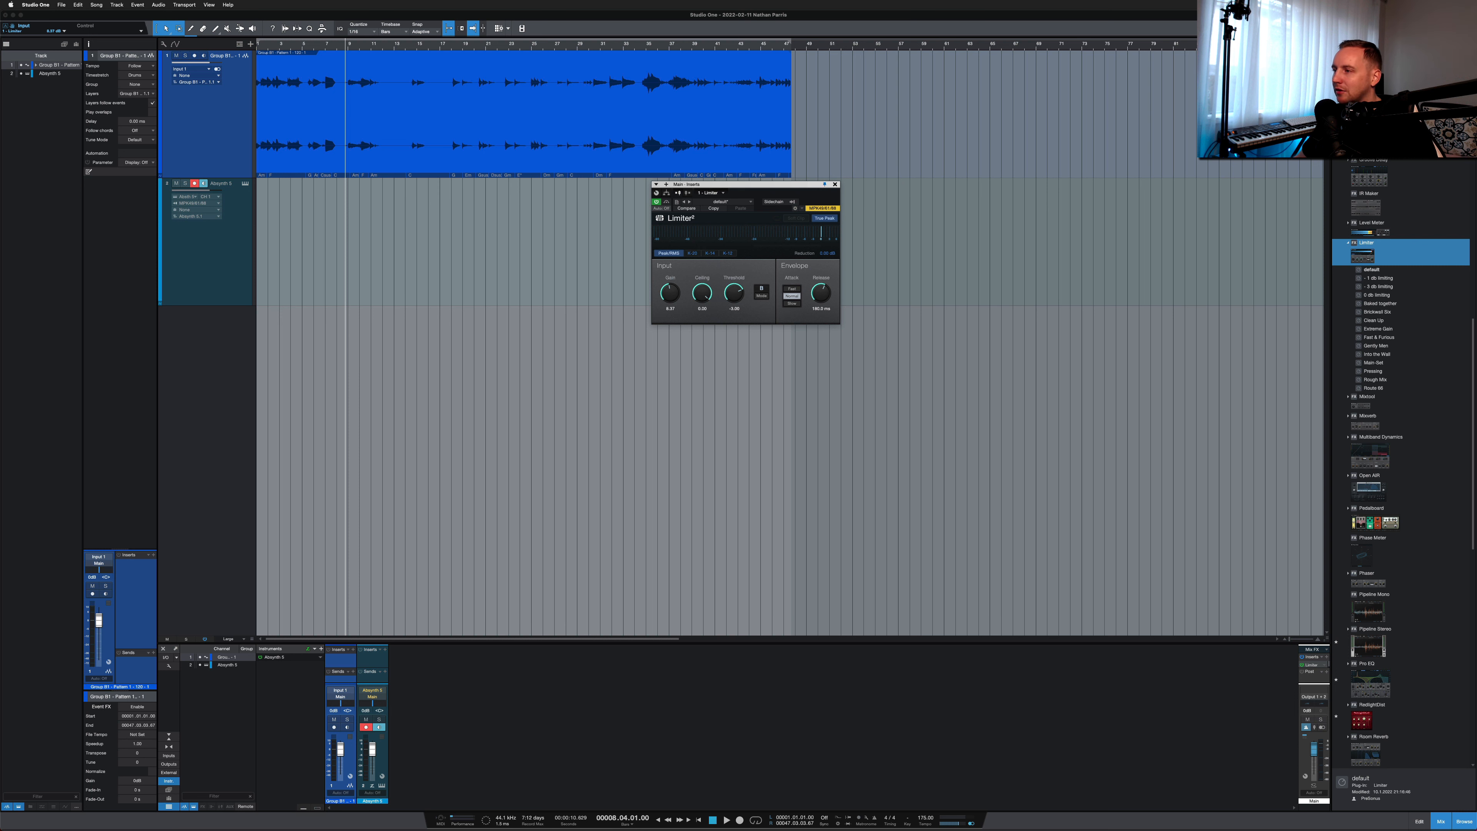
click(835, 184)
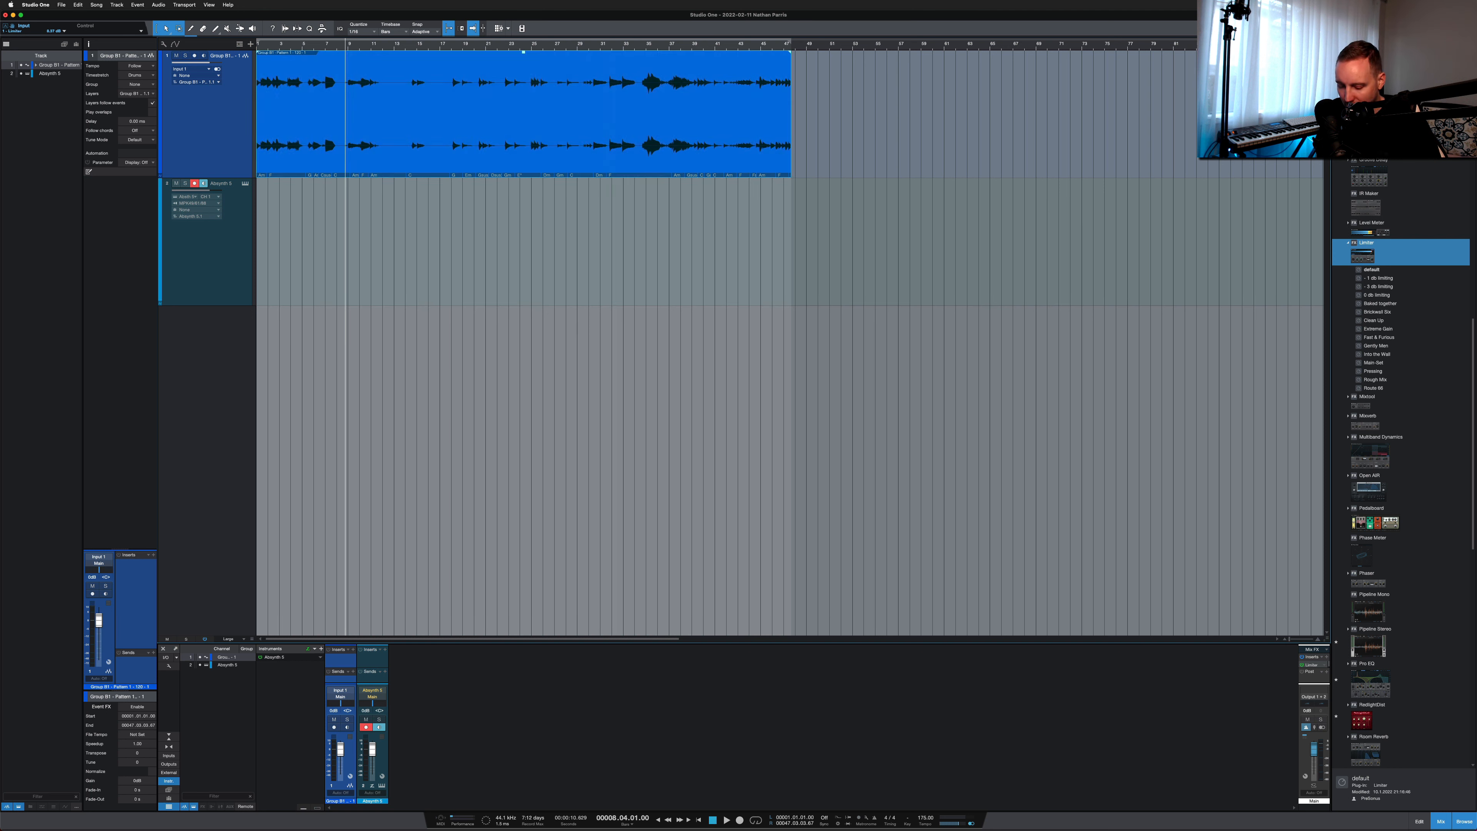
Edit the Group B1 audio event with Melodyne in an enlarged editor and re-detect it with the Polyphonic Sustain algorithm
key(super+m)
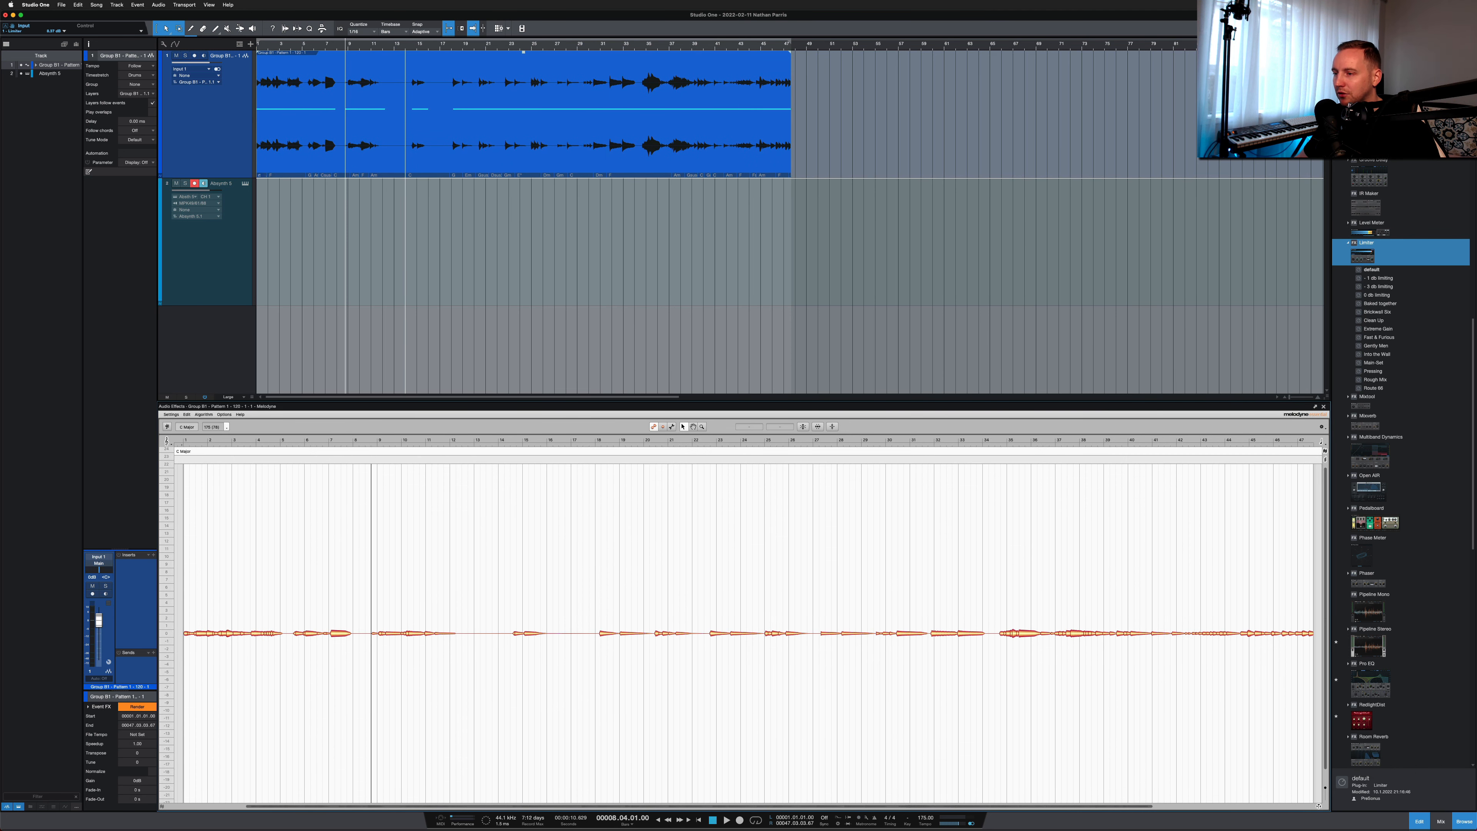
drag(407, 402, 407, 313)
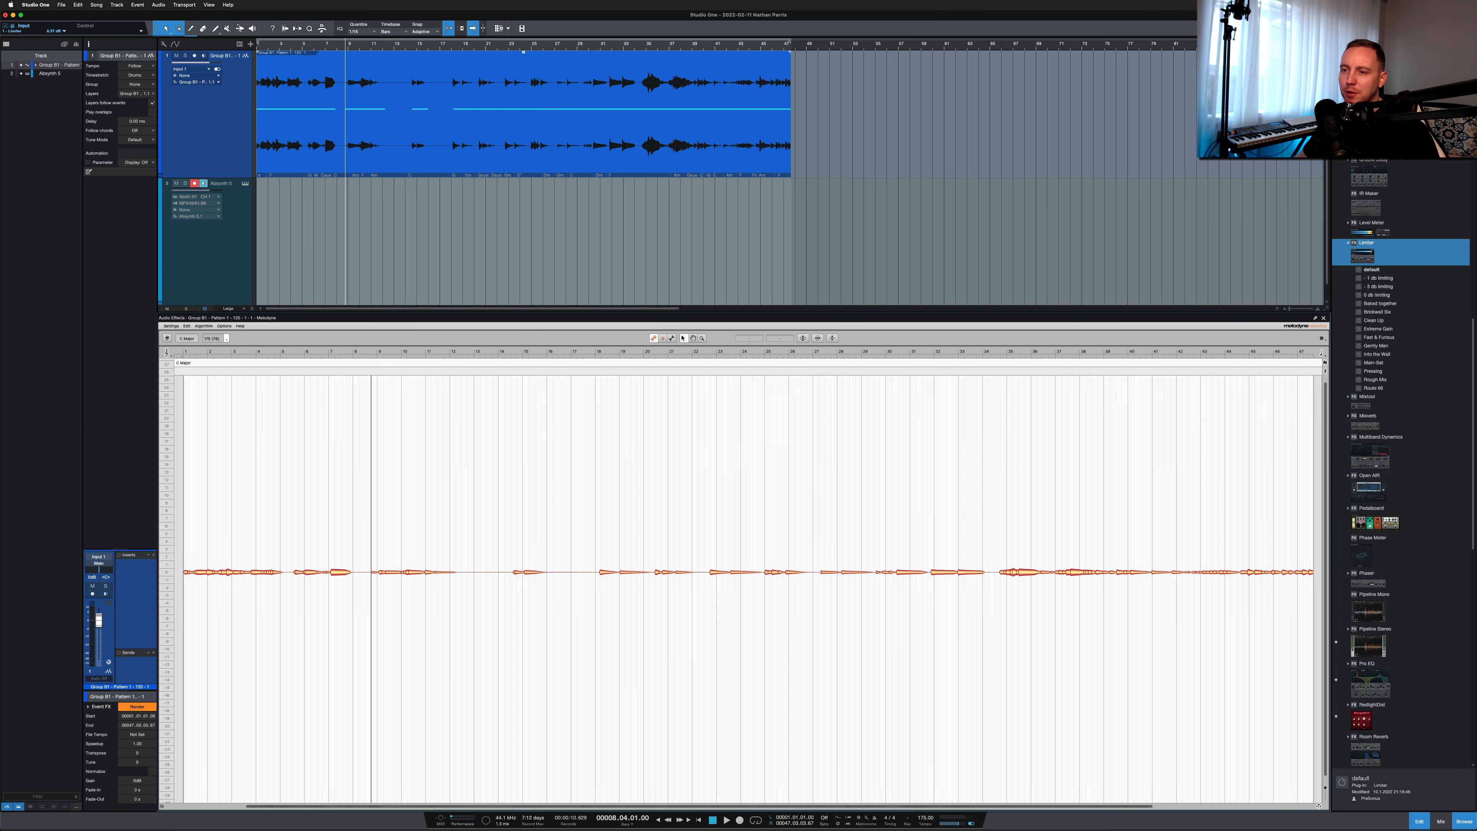
click(204, 326)
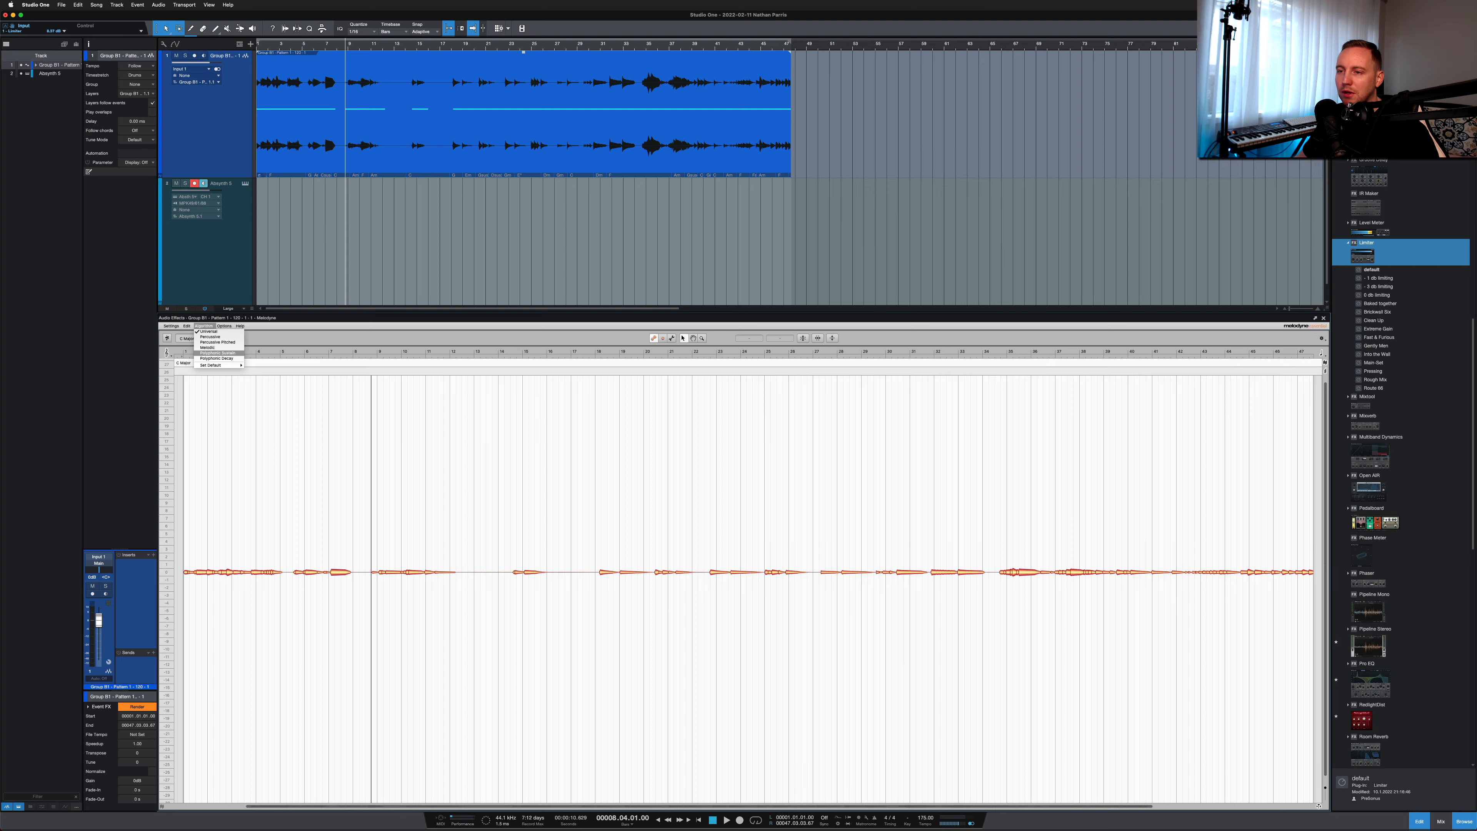
click(218, 353)
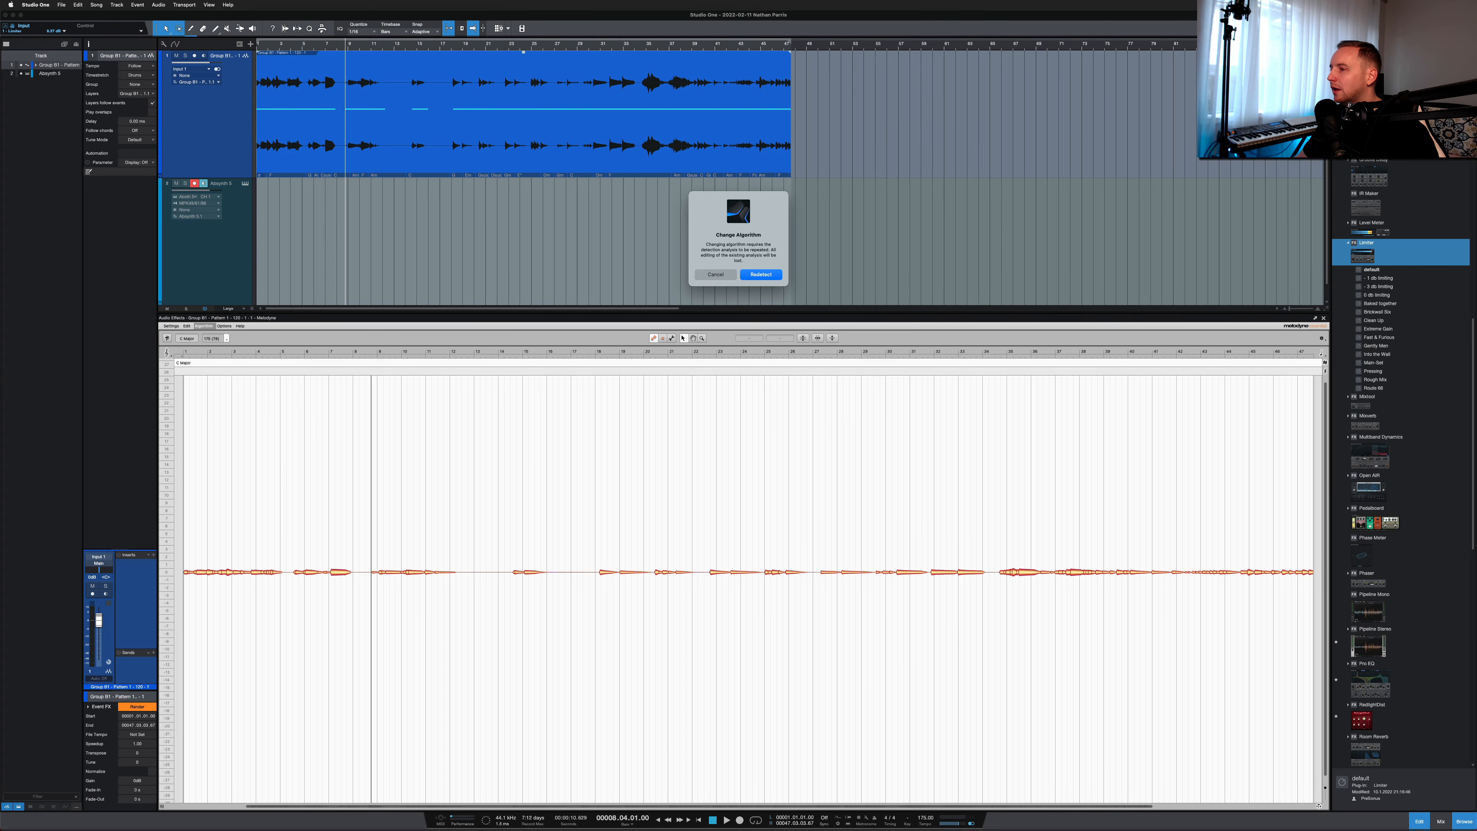
key(Return)
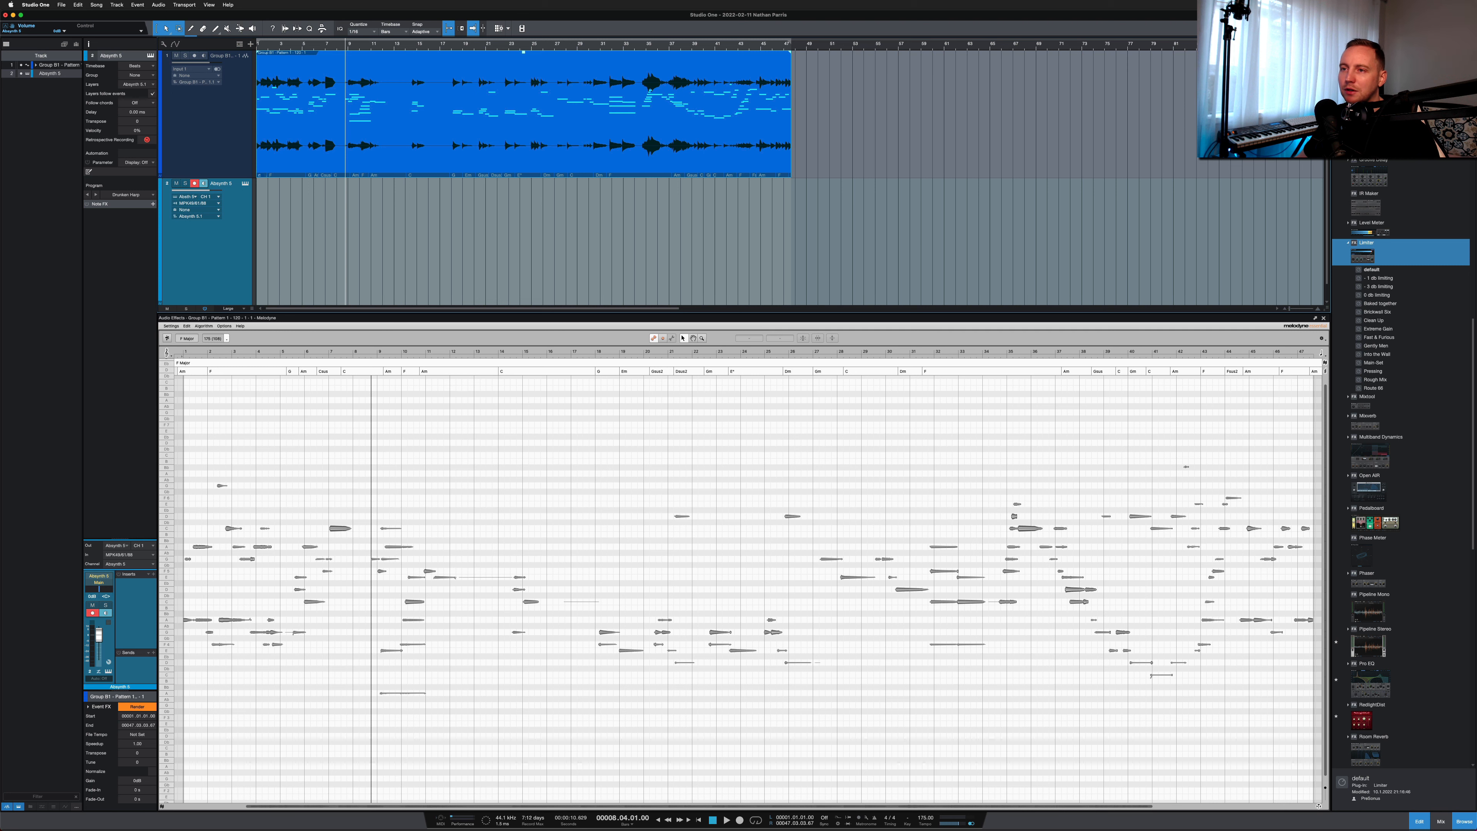
Check the Absynth 5 instrument and copy the Group B1 event onto its track as a note part
key(shift+F11)
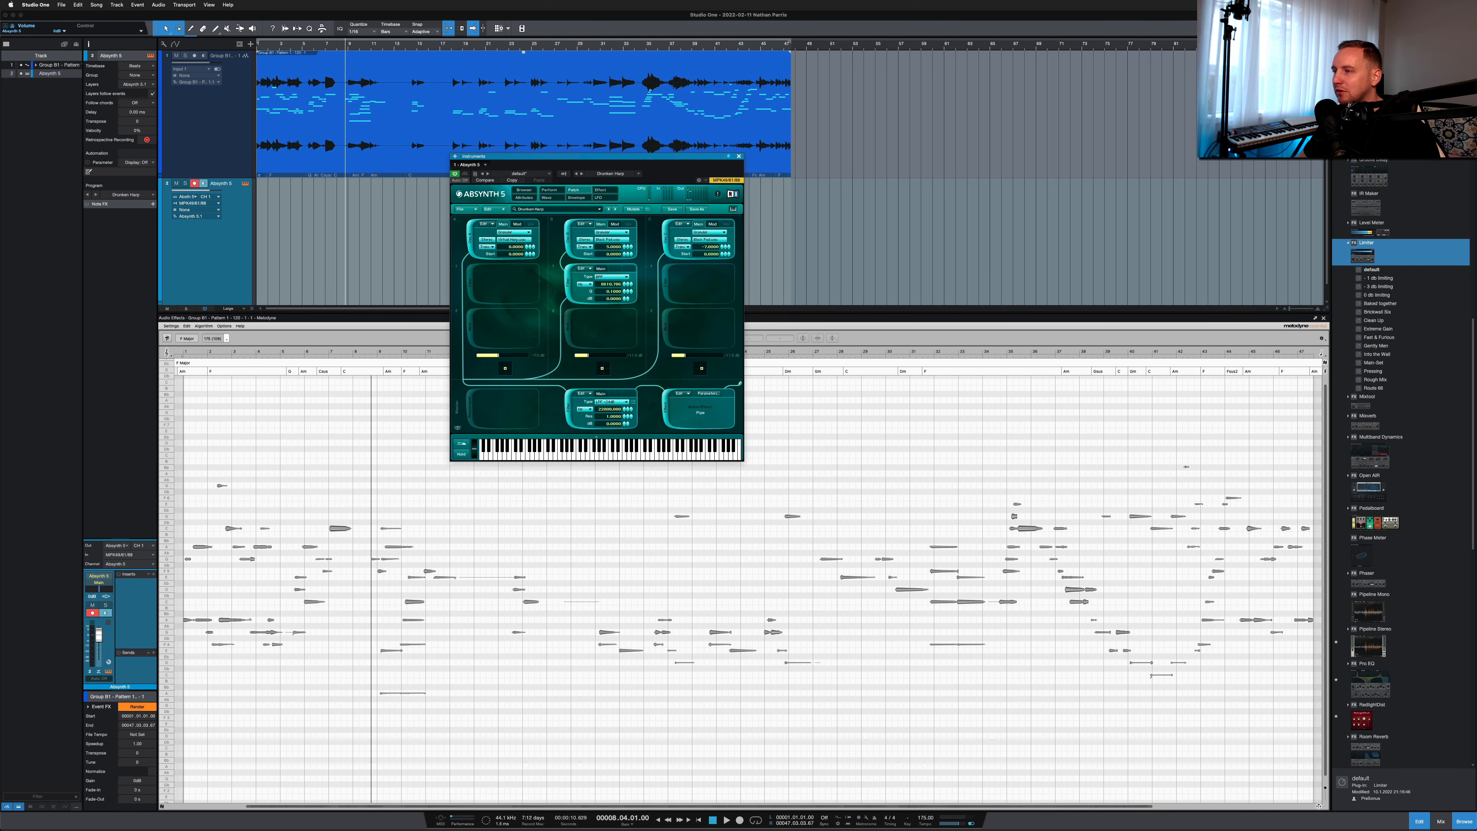
key(shift+F11)
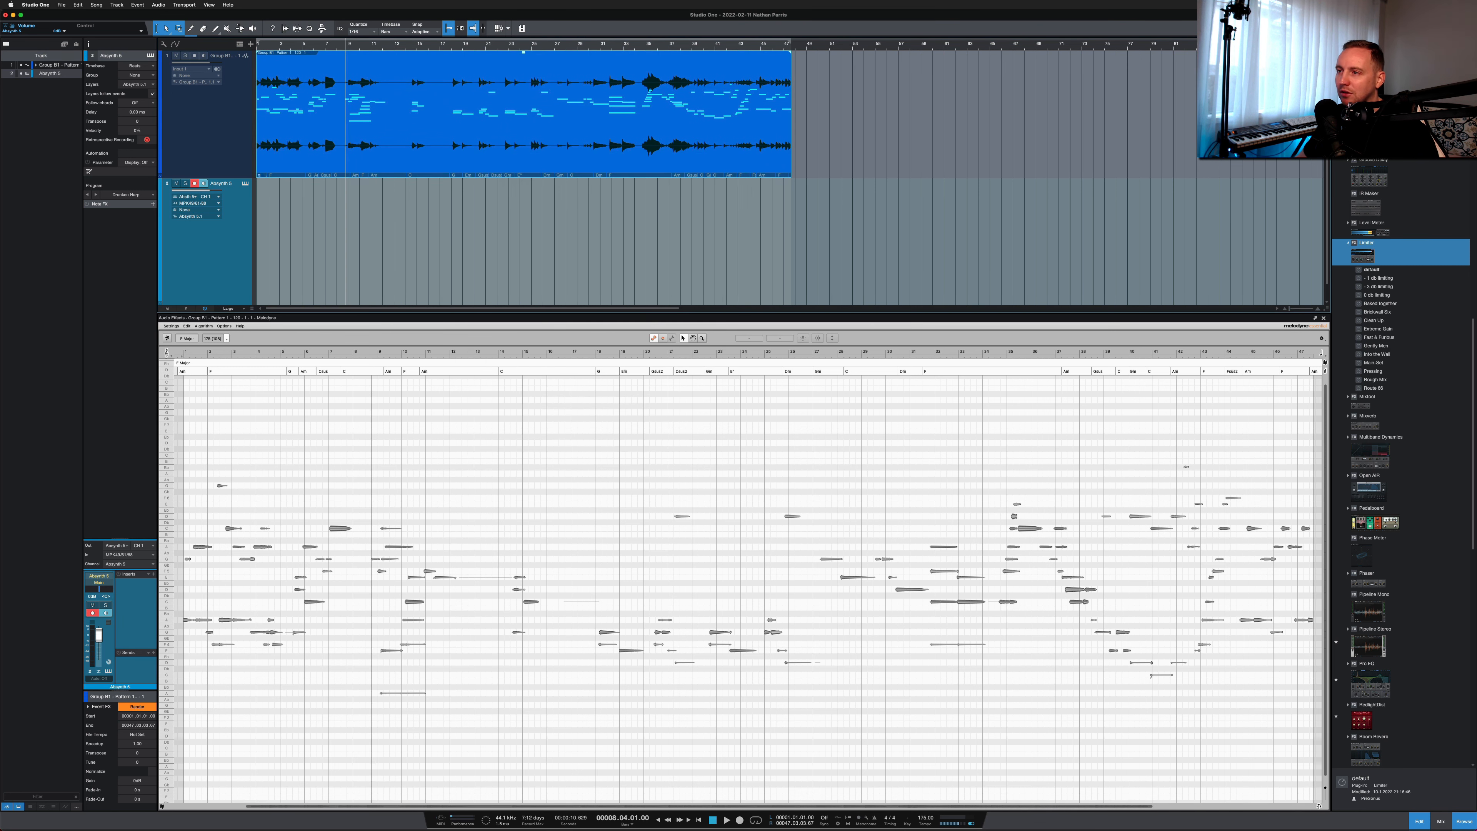
drag(503, 114, 503, 230)
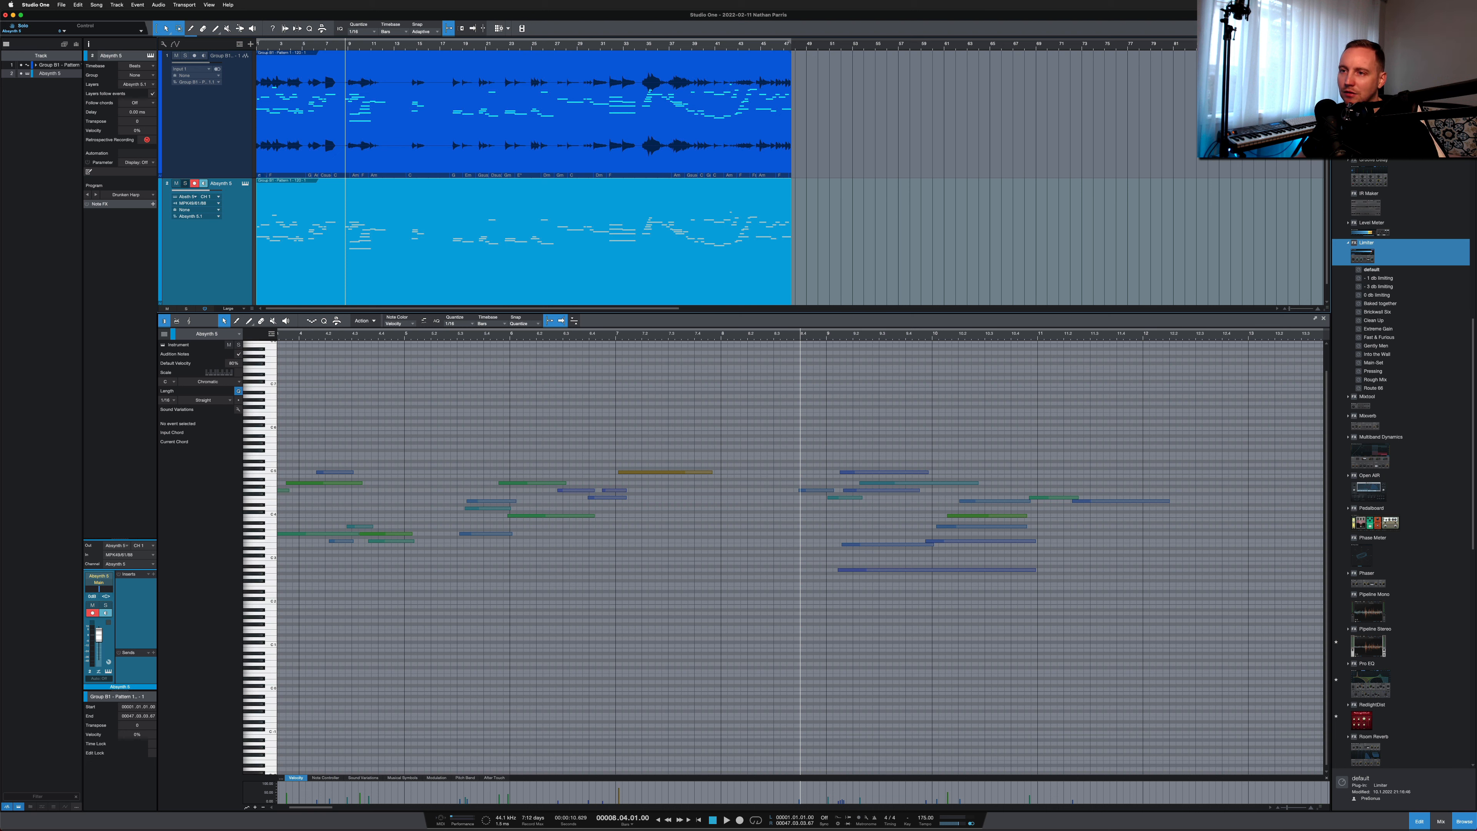
Solo the Absynth 5 track and audition its converted note part from bar 8, beat 4
click(185, 183)
key(space)
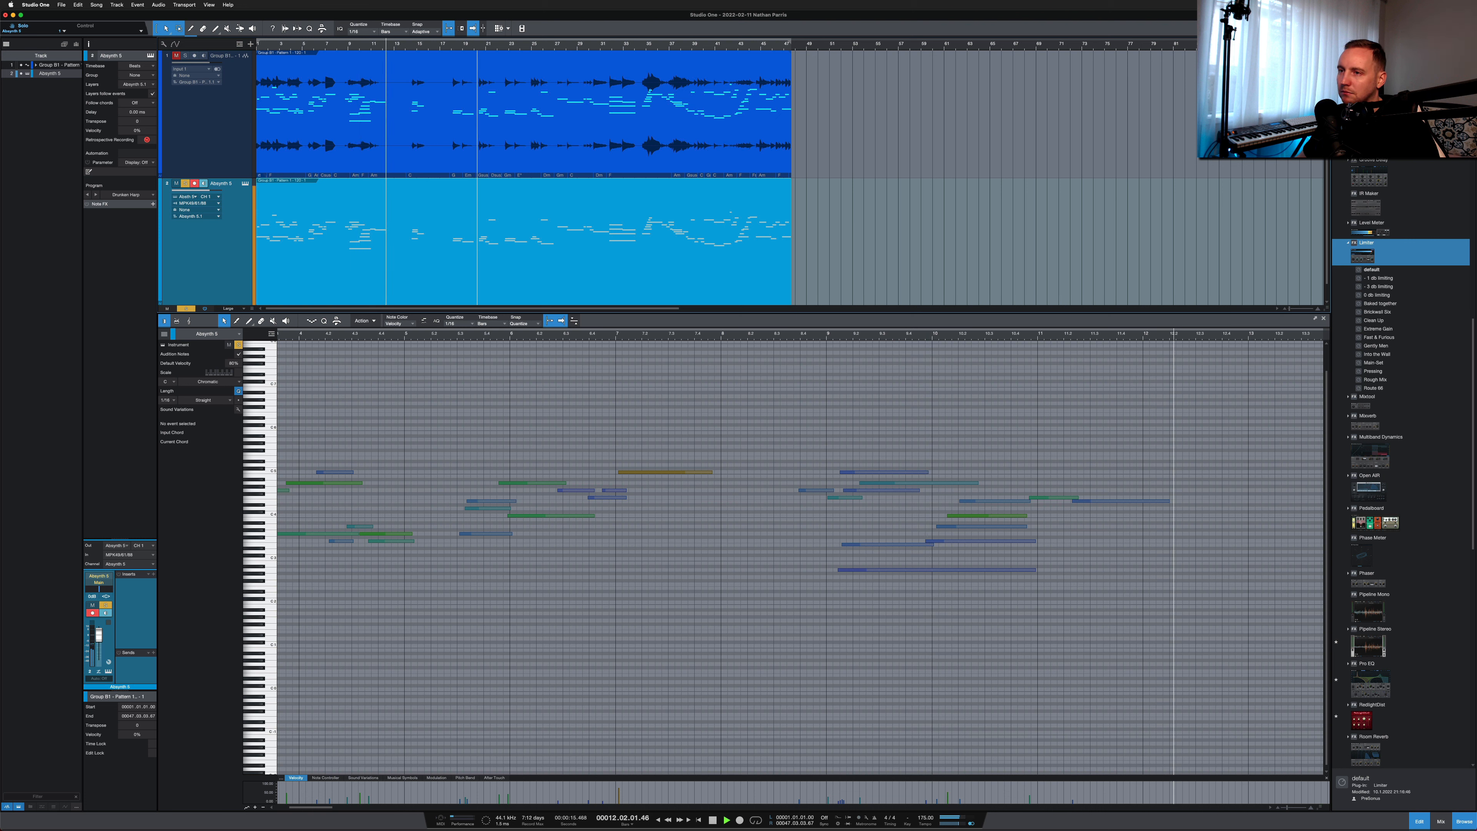
key(space)
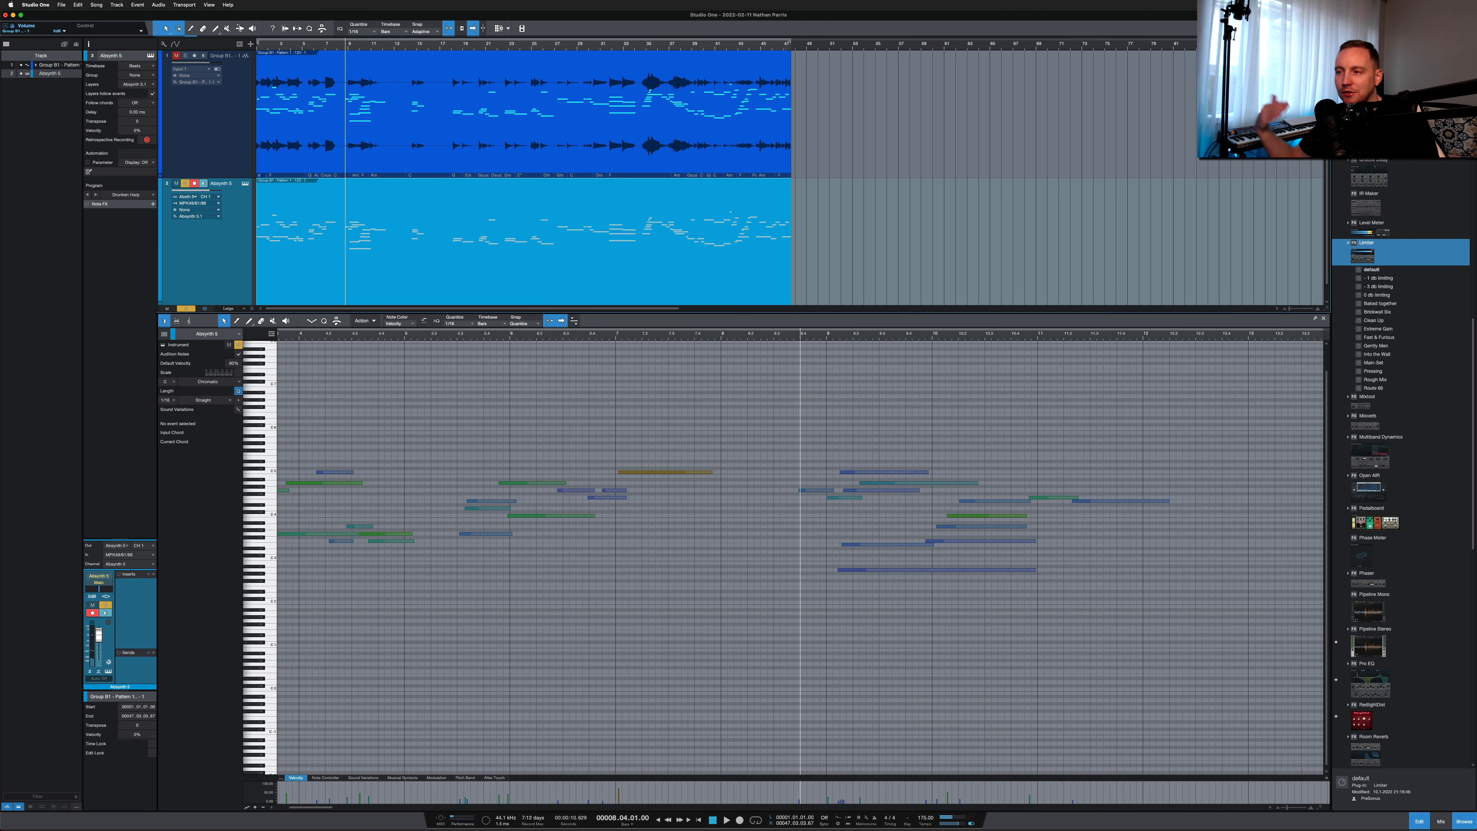
key(space)
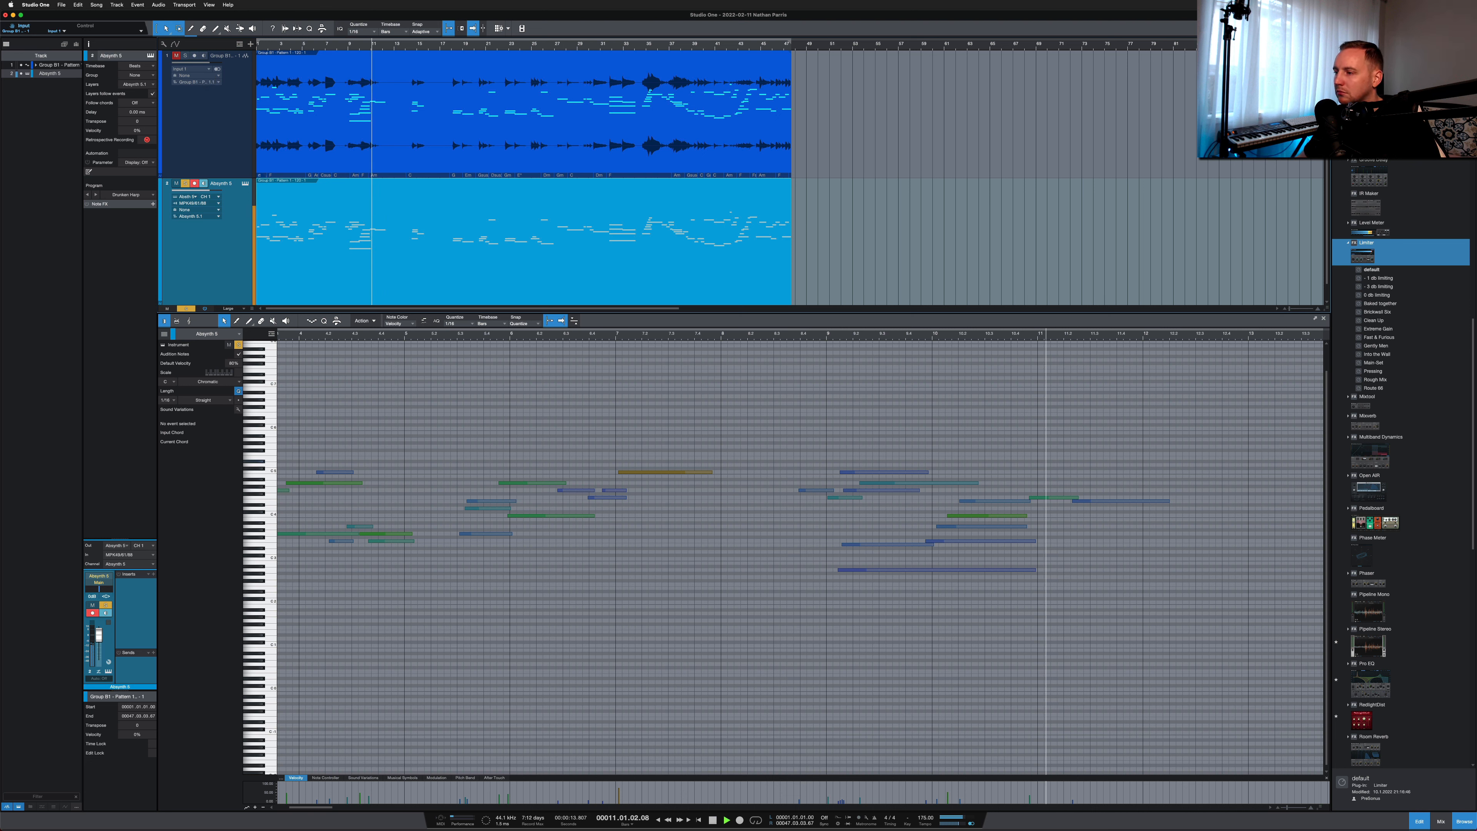
key(space)
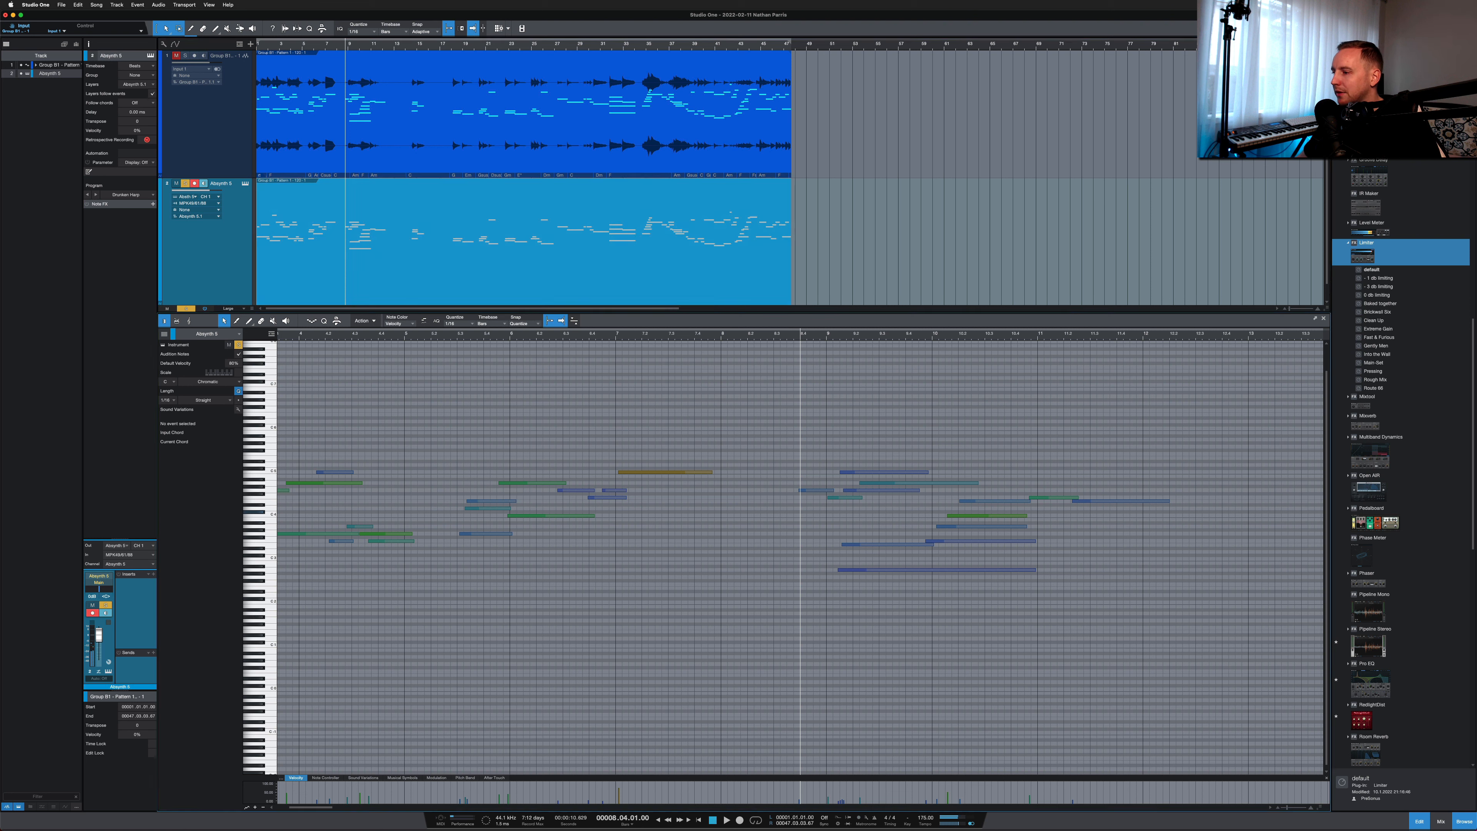
Trim the early note's start to bar 9 and audition the note part from there
drag(799, 490, 827, 490)
click(827, 335)
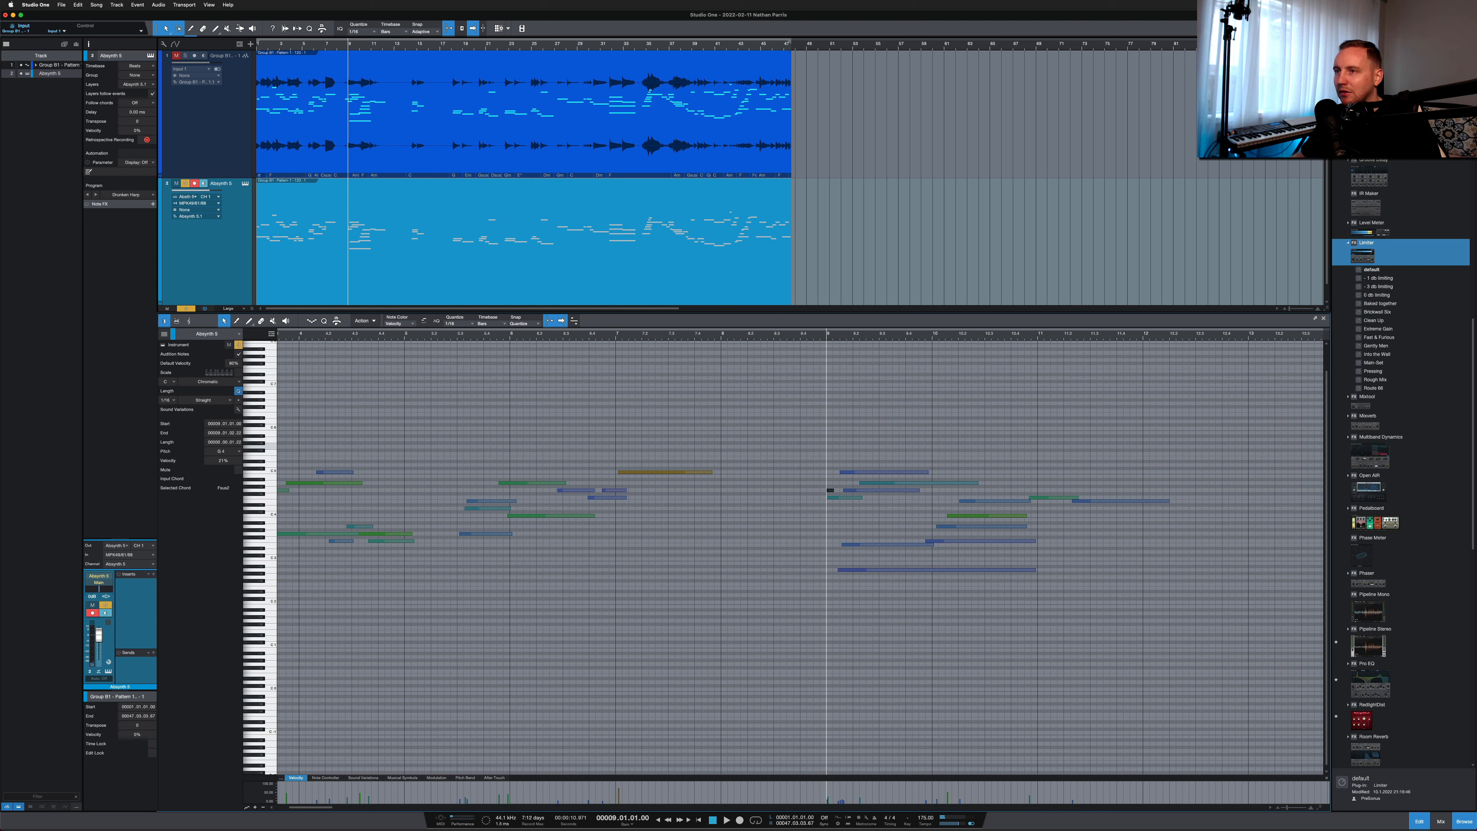
key(space)
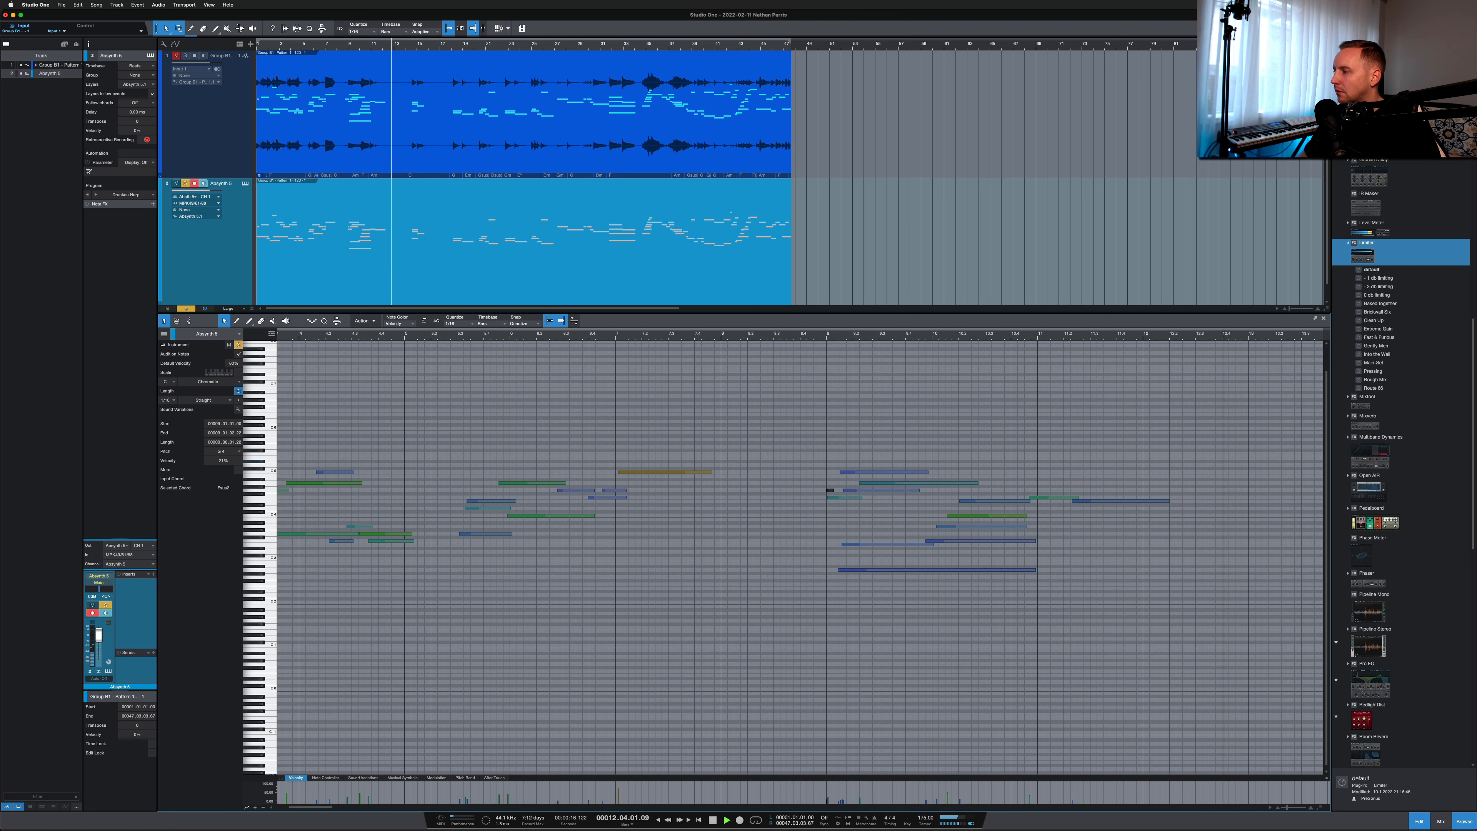
key(space)
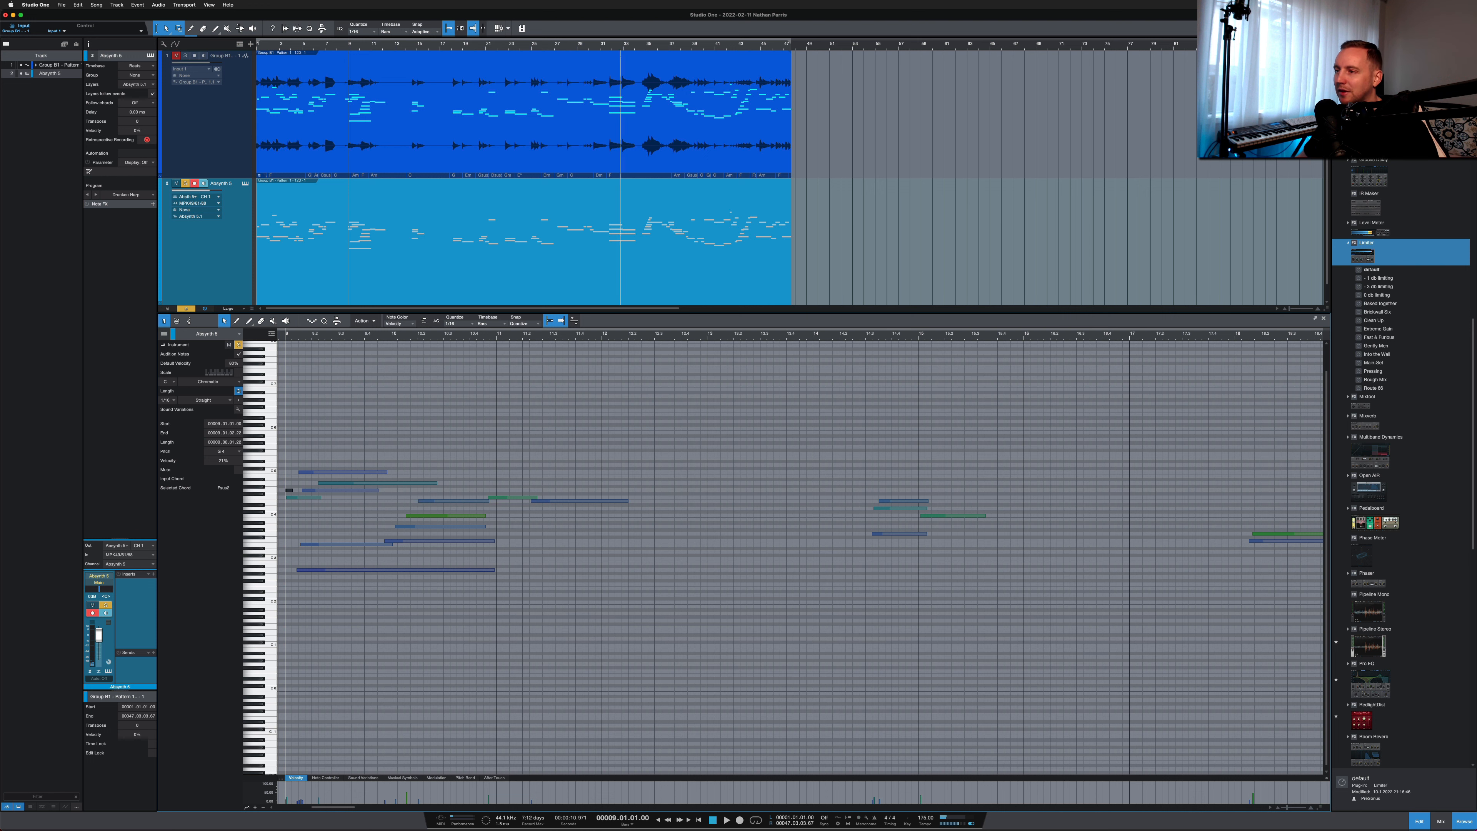
Bounce the Absynth 5 note part to a new audio track and turn off solo on the instrument track
key(super)
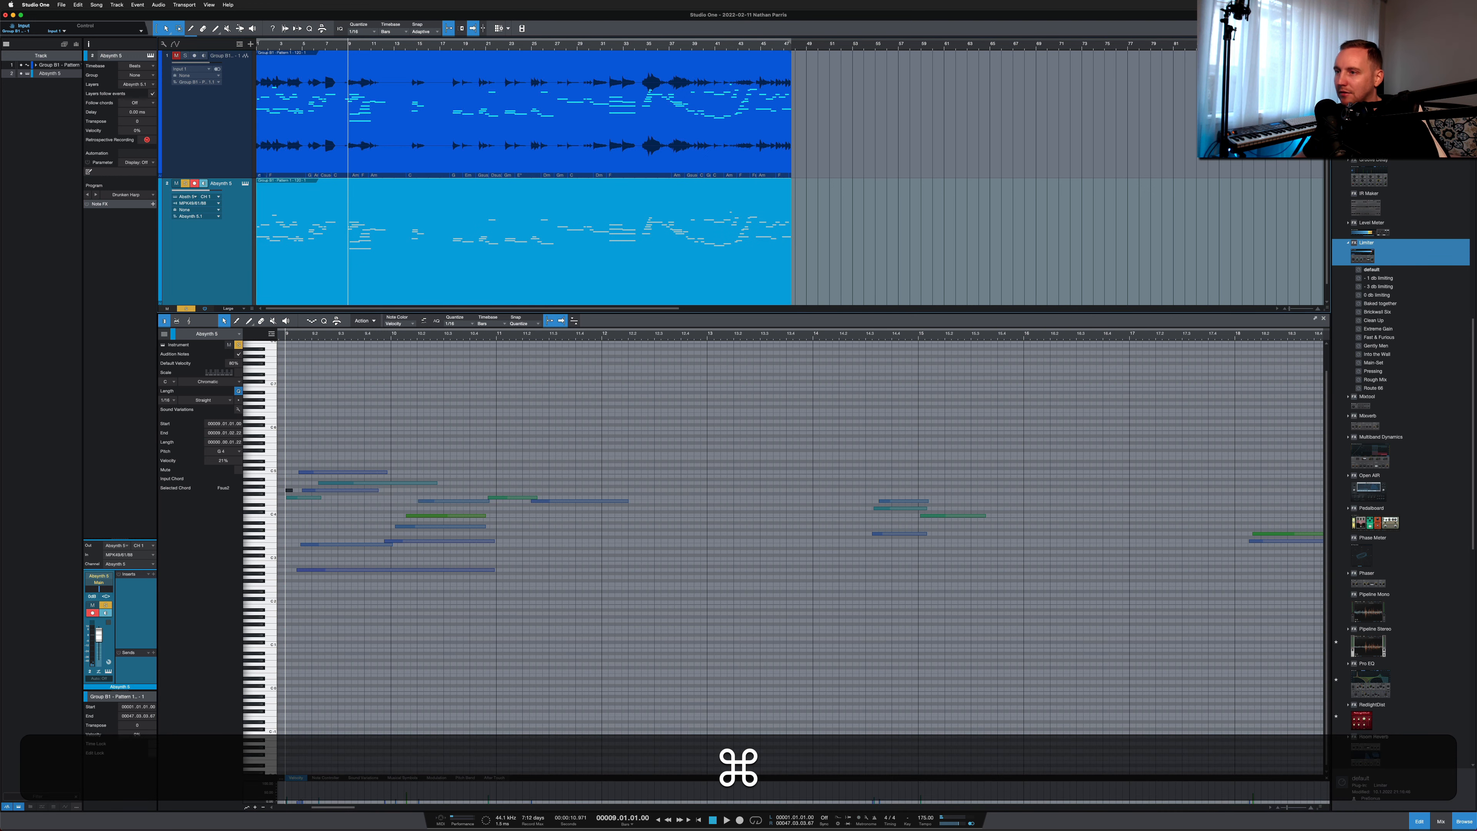
key(super+b)
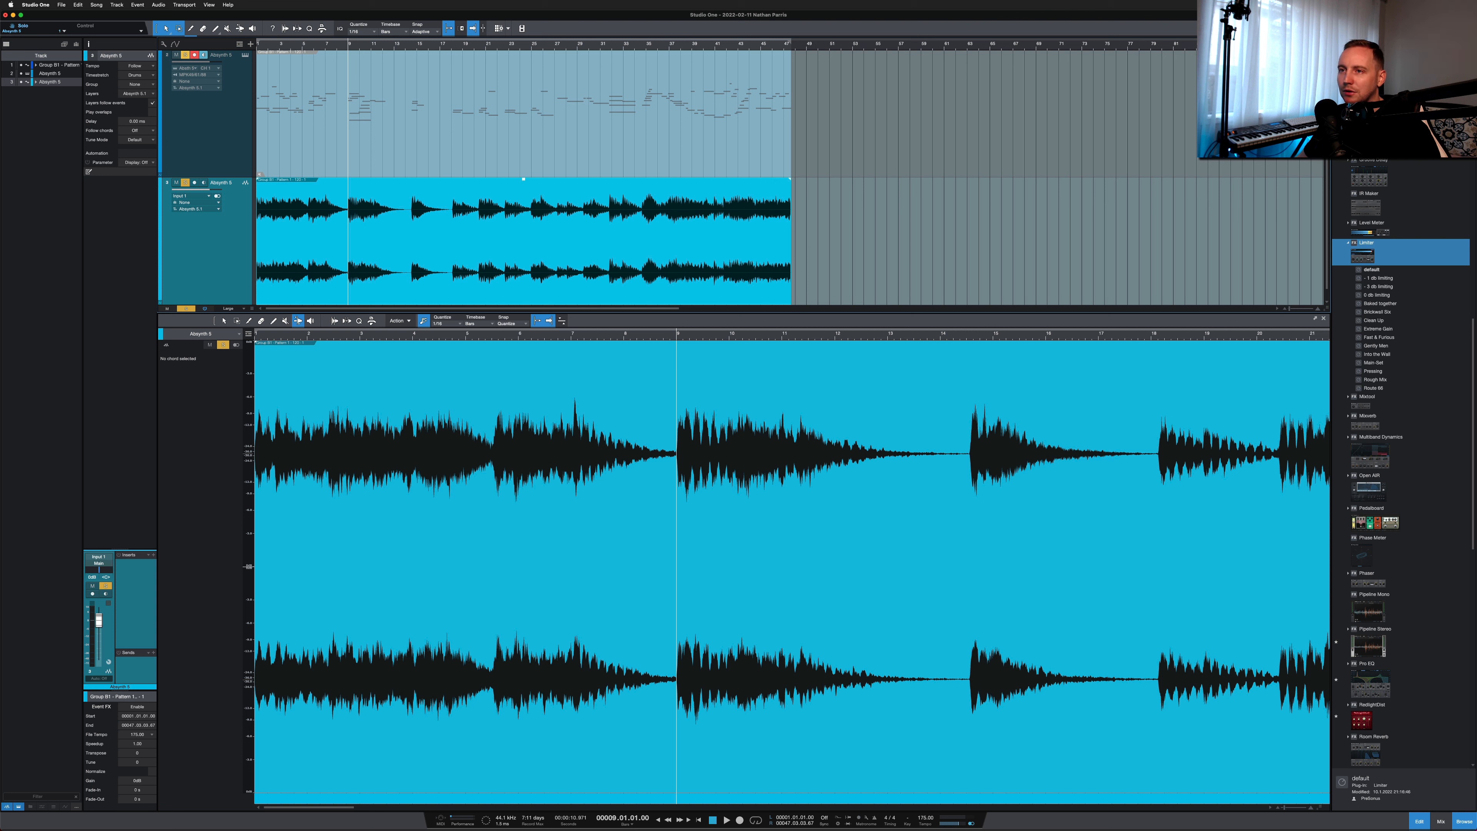
click(185, 56)
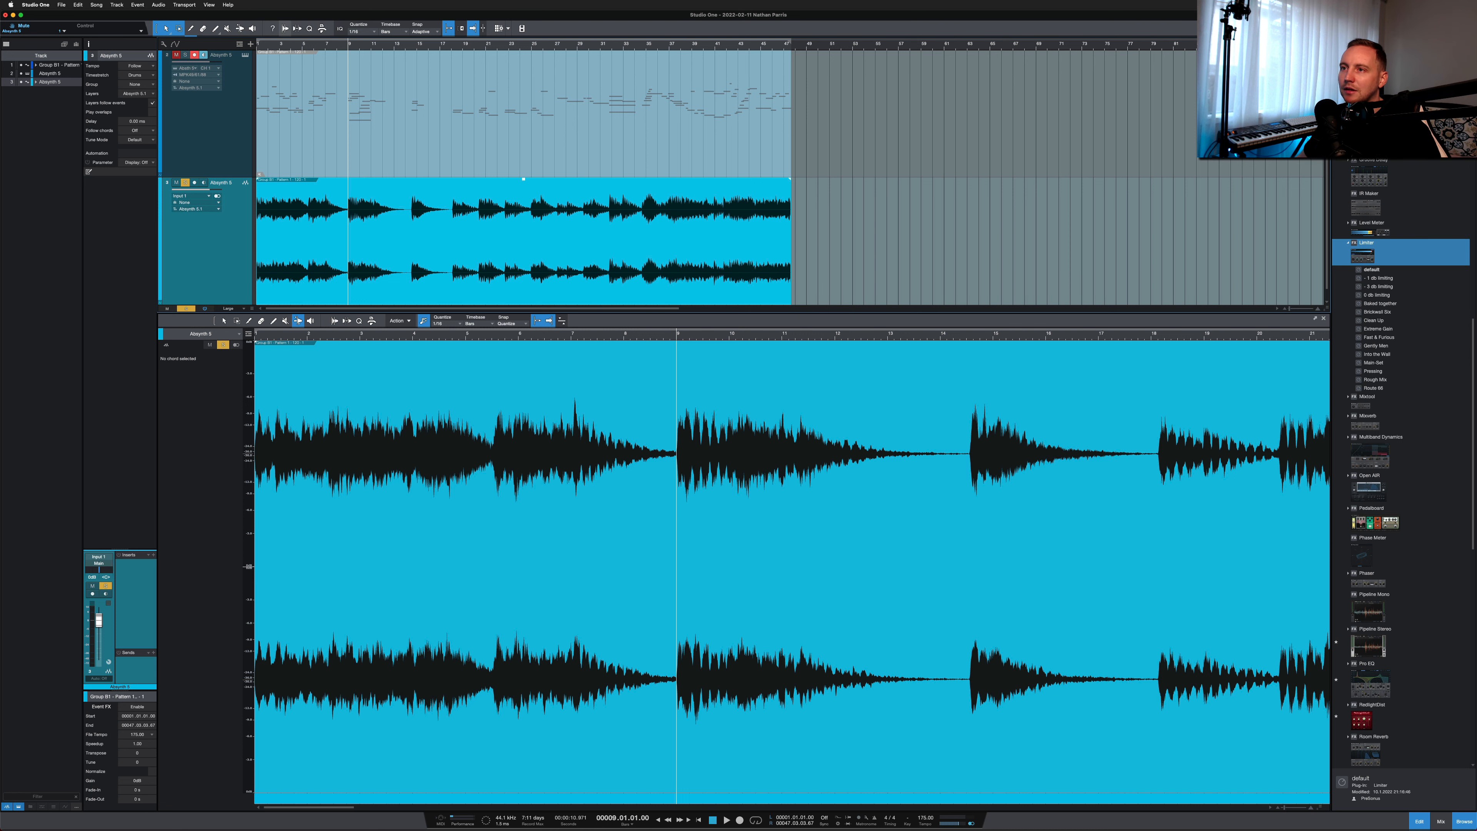
Compare the Audio Bend and Strip Silence tool options for the bounced audio
click(285, 28)
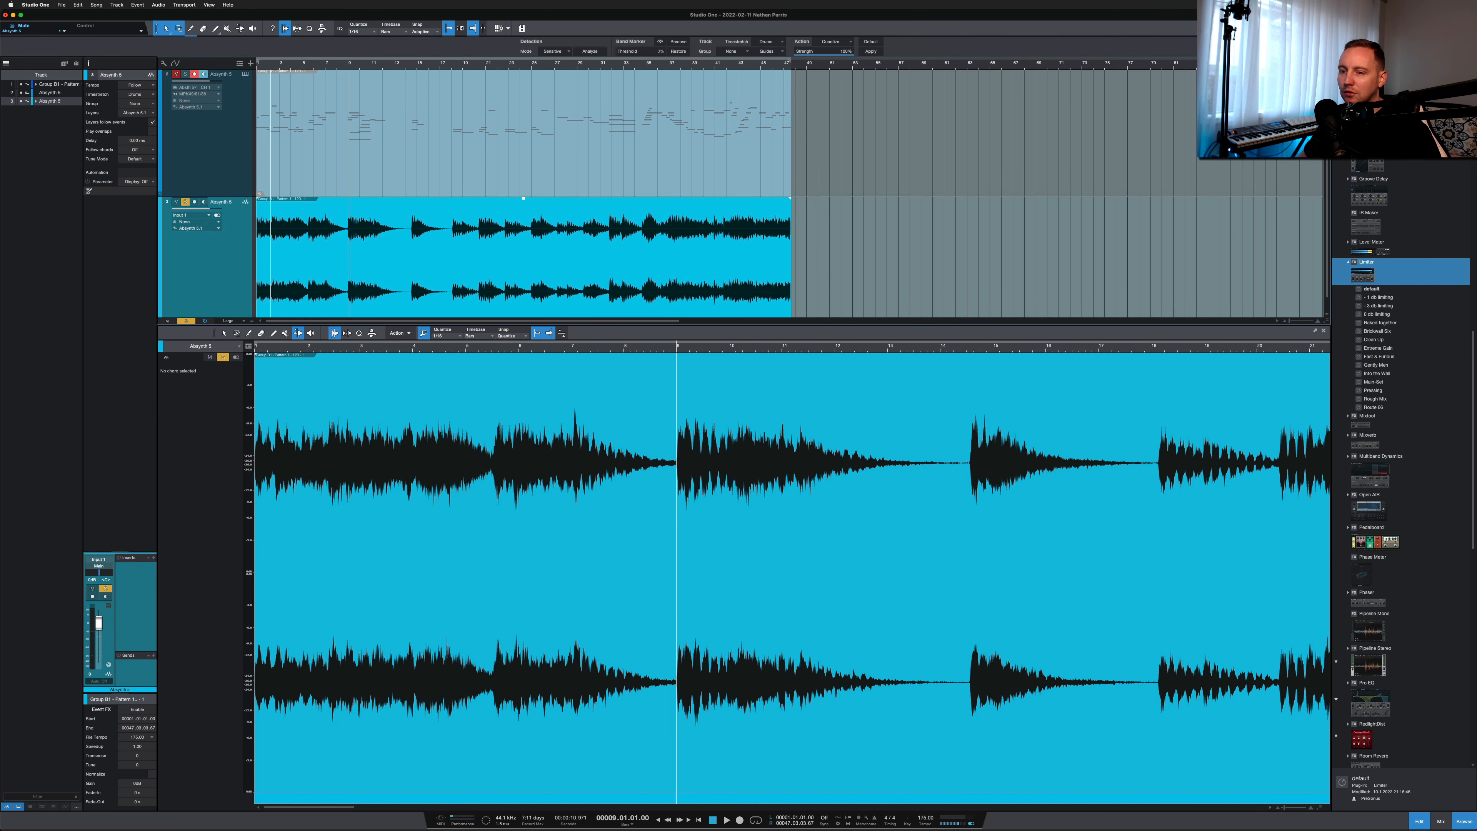
click(298, 28)
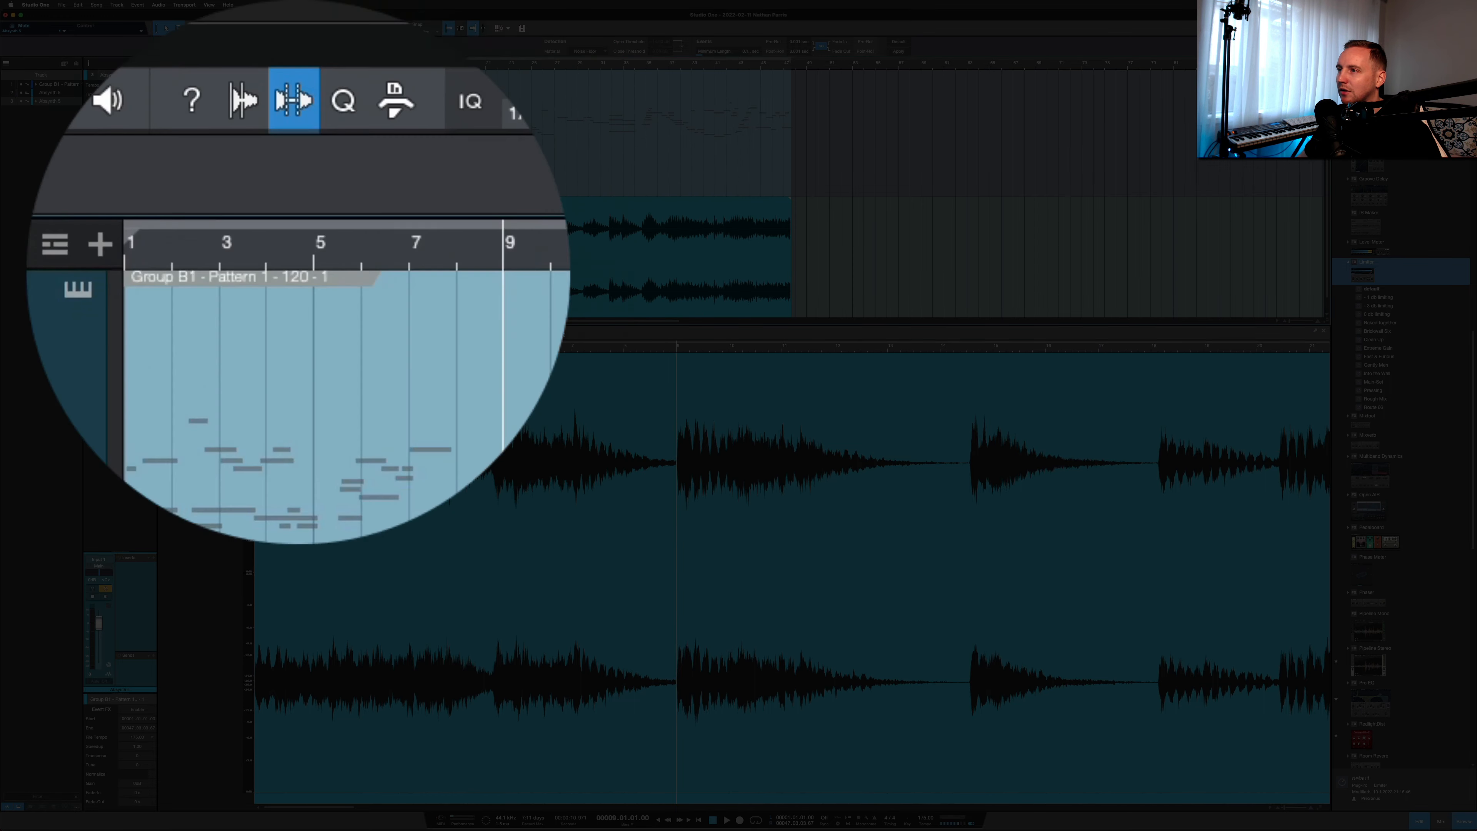
click(285, 28)
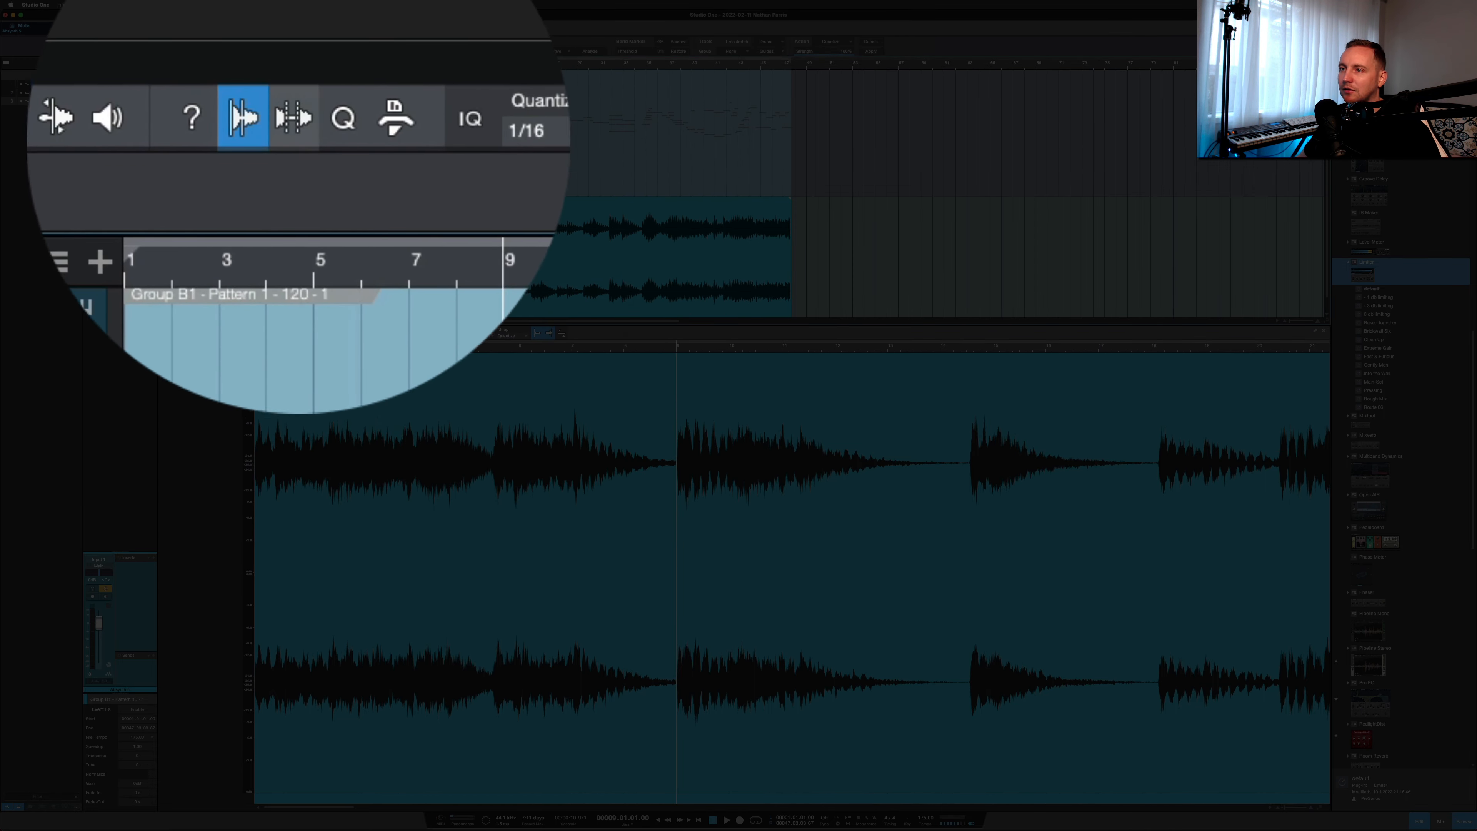
click(297, 28)
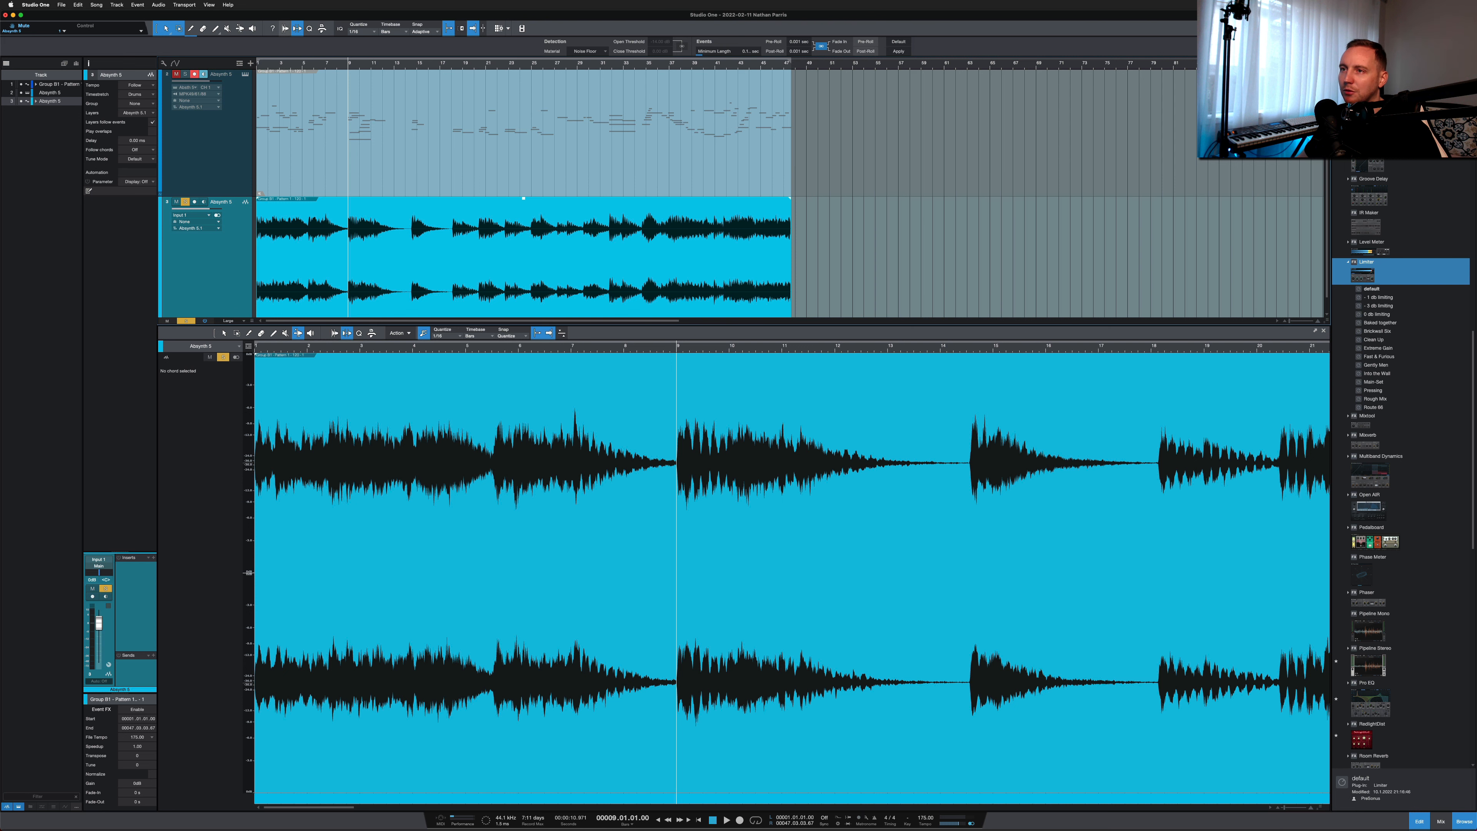
Show the Audio Bend options and set the transient detection mode to Standard
click(285, 28)
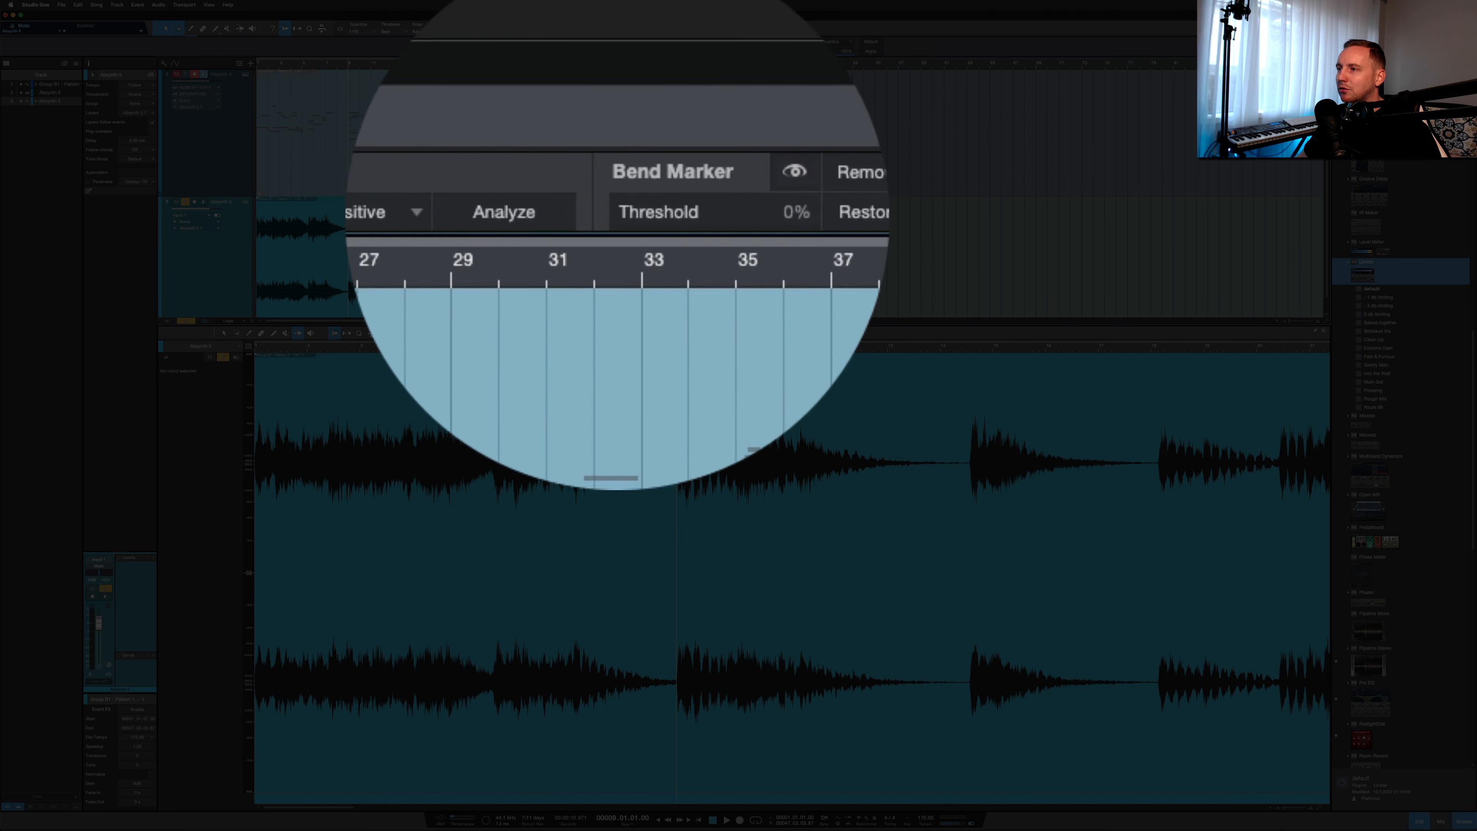
click(554, 51)
click(563, 61)
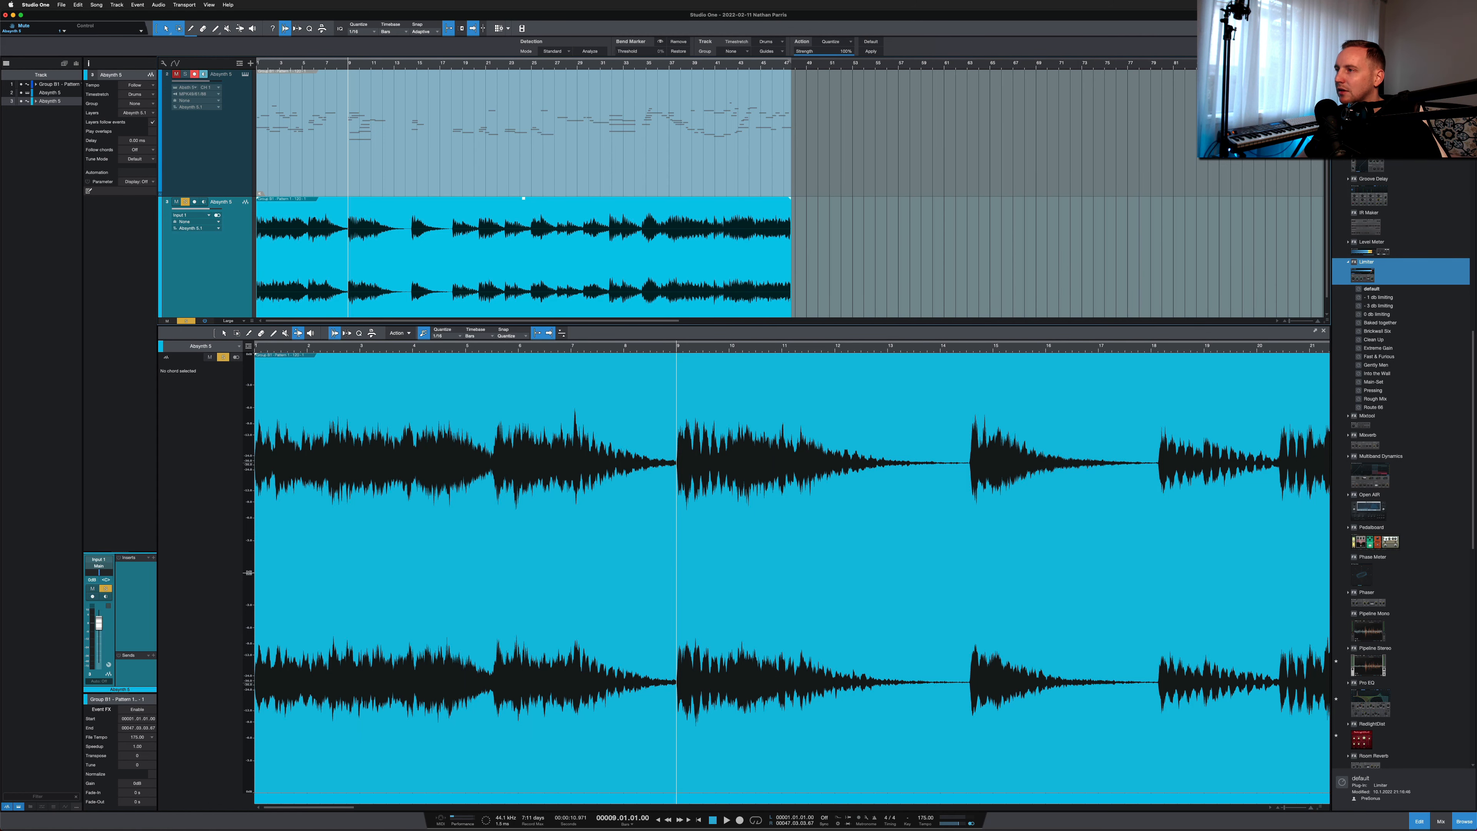
Set the bounced track's timestretch mode to Sound - Elastique Pro Formant and the Audio Bend action to Slice
click(768, 41)
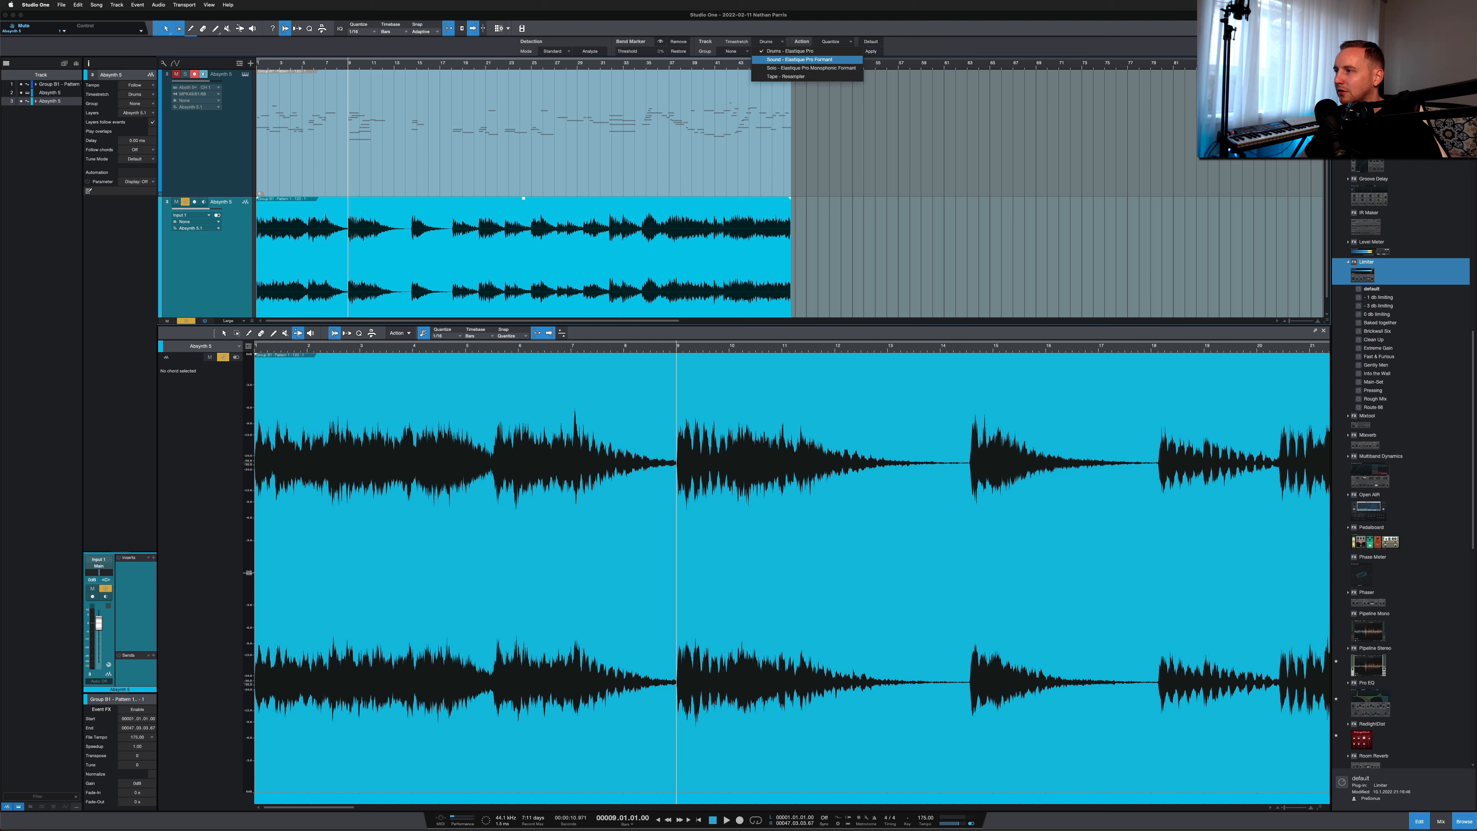
click(800, 59)
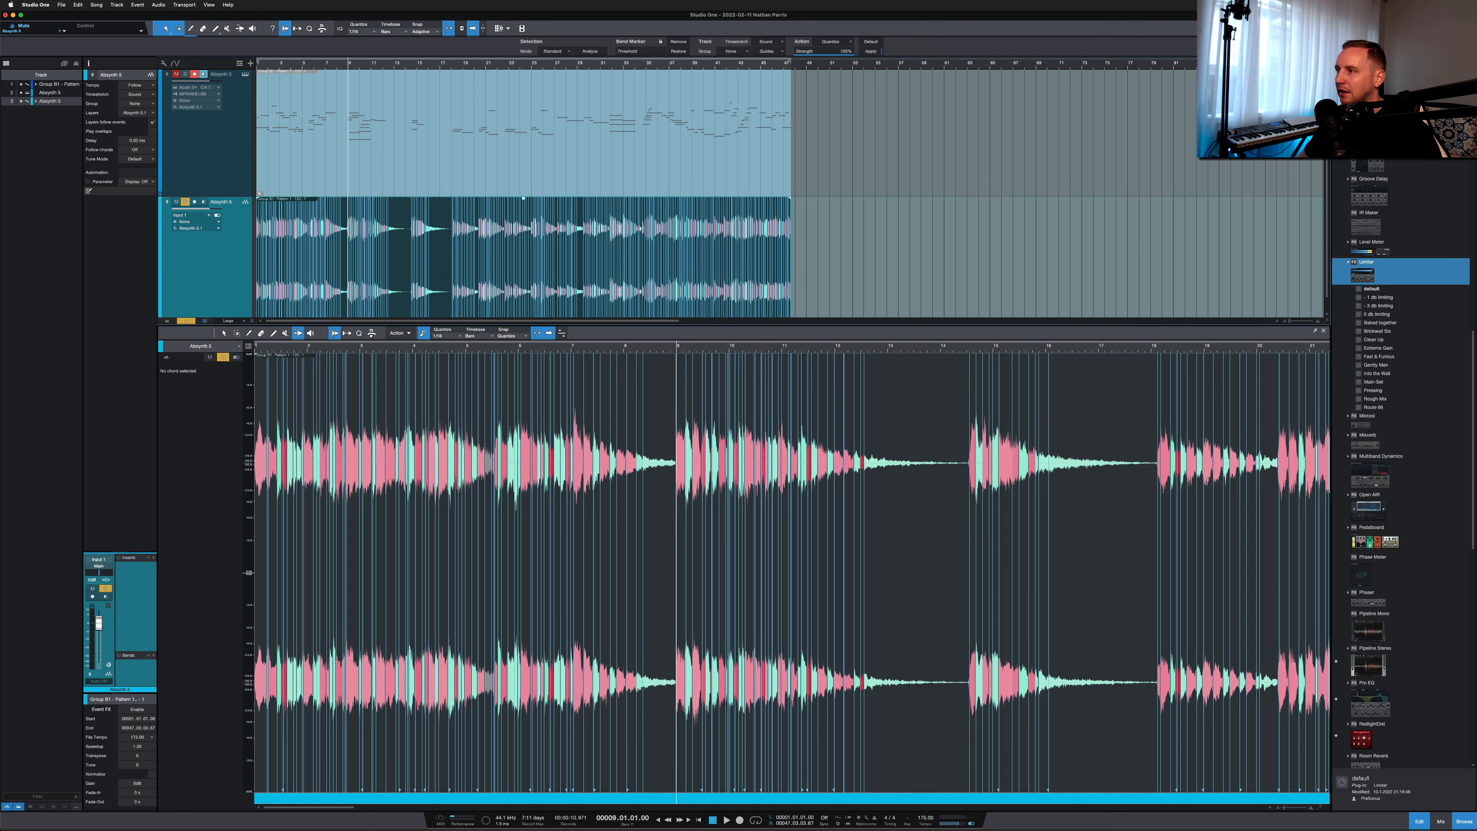
click(834, 41)
click(837, 66)
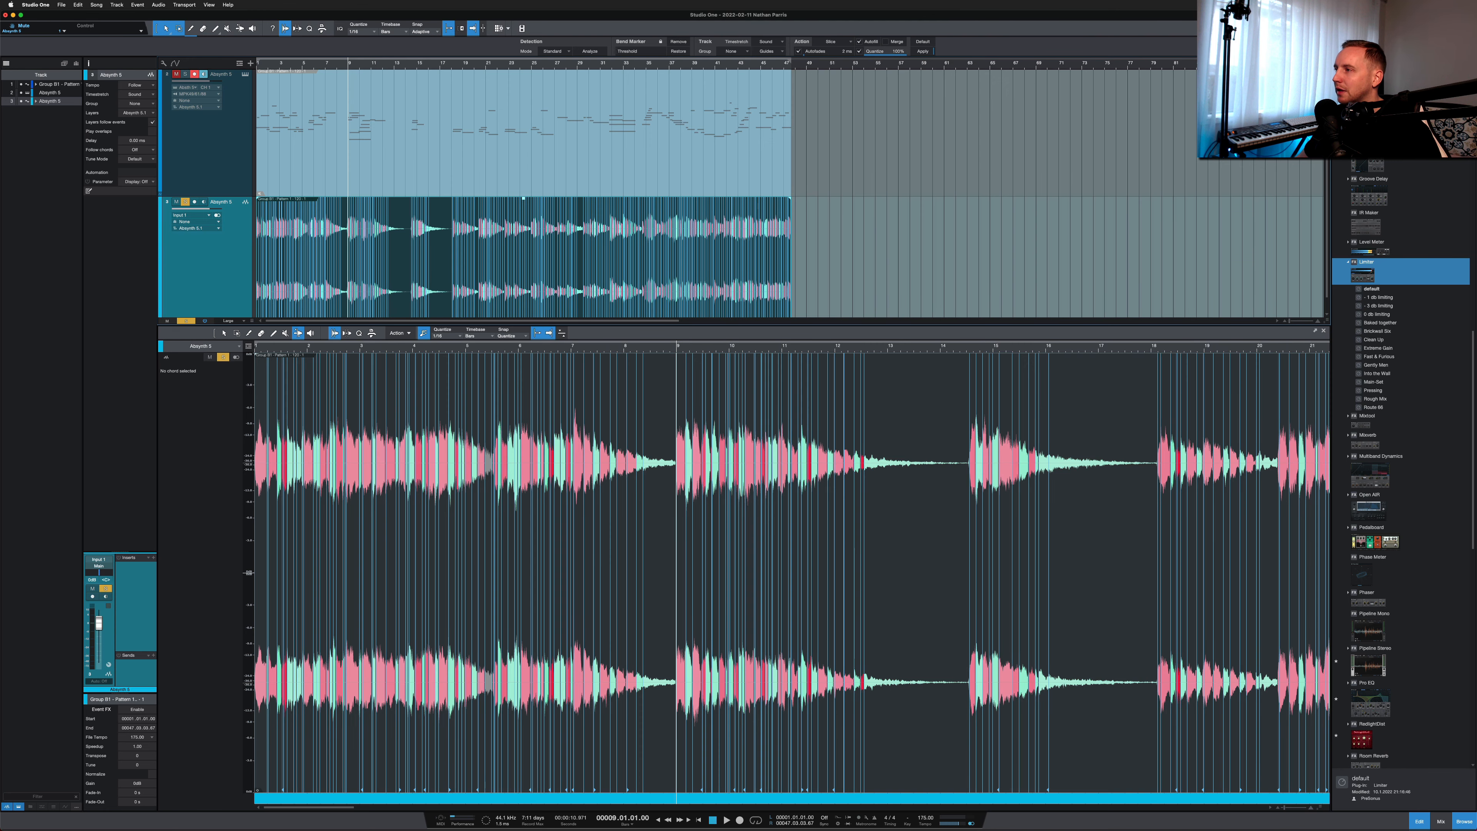
Slice the bounced audio at all detected transients and merge the slices back into one event
drag(906, 52, 884, 53)
click(924, 51)
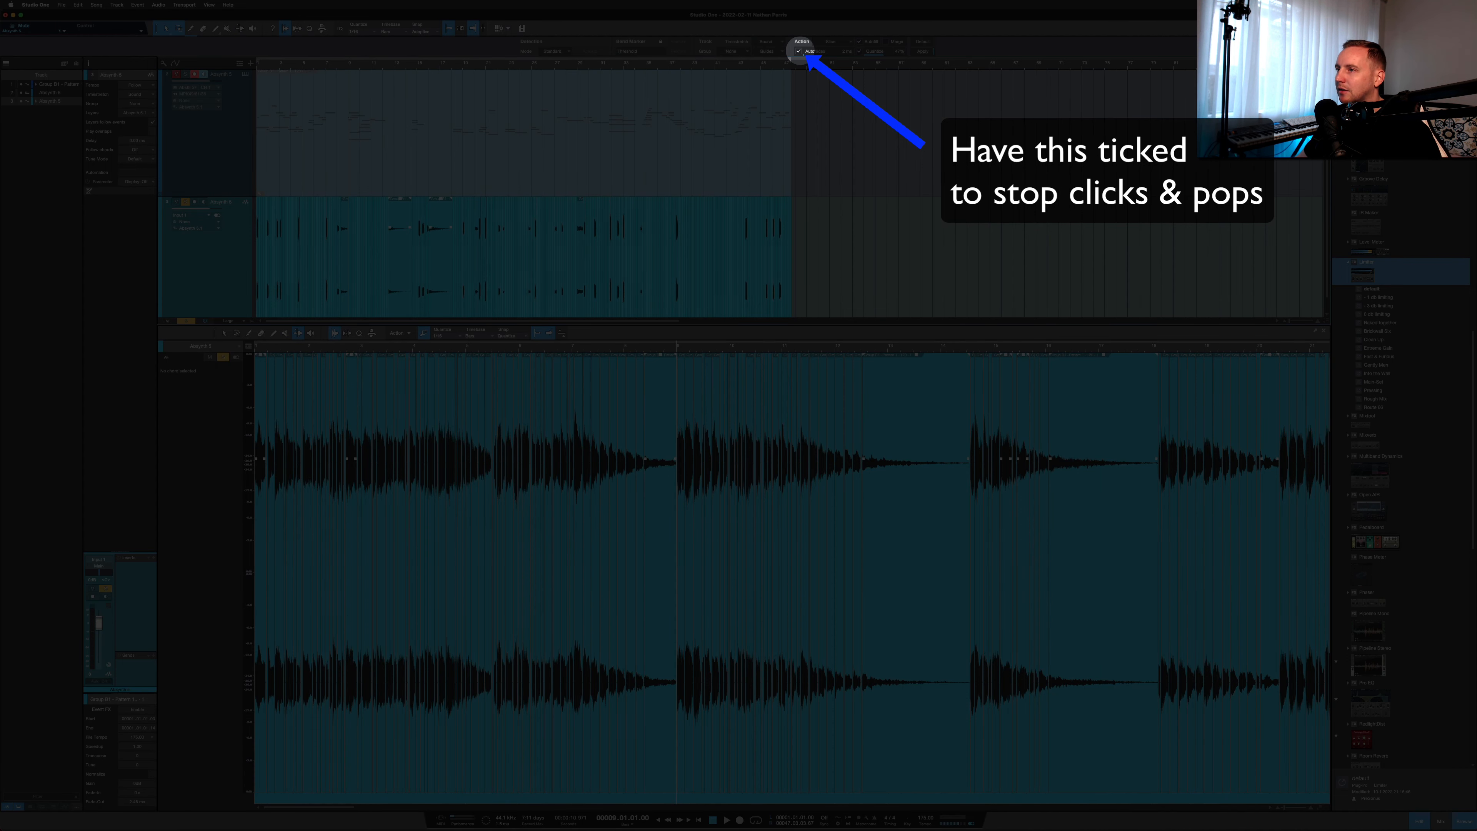
key(super+b)
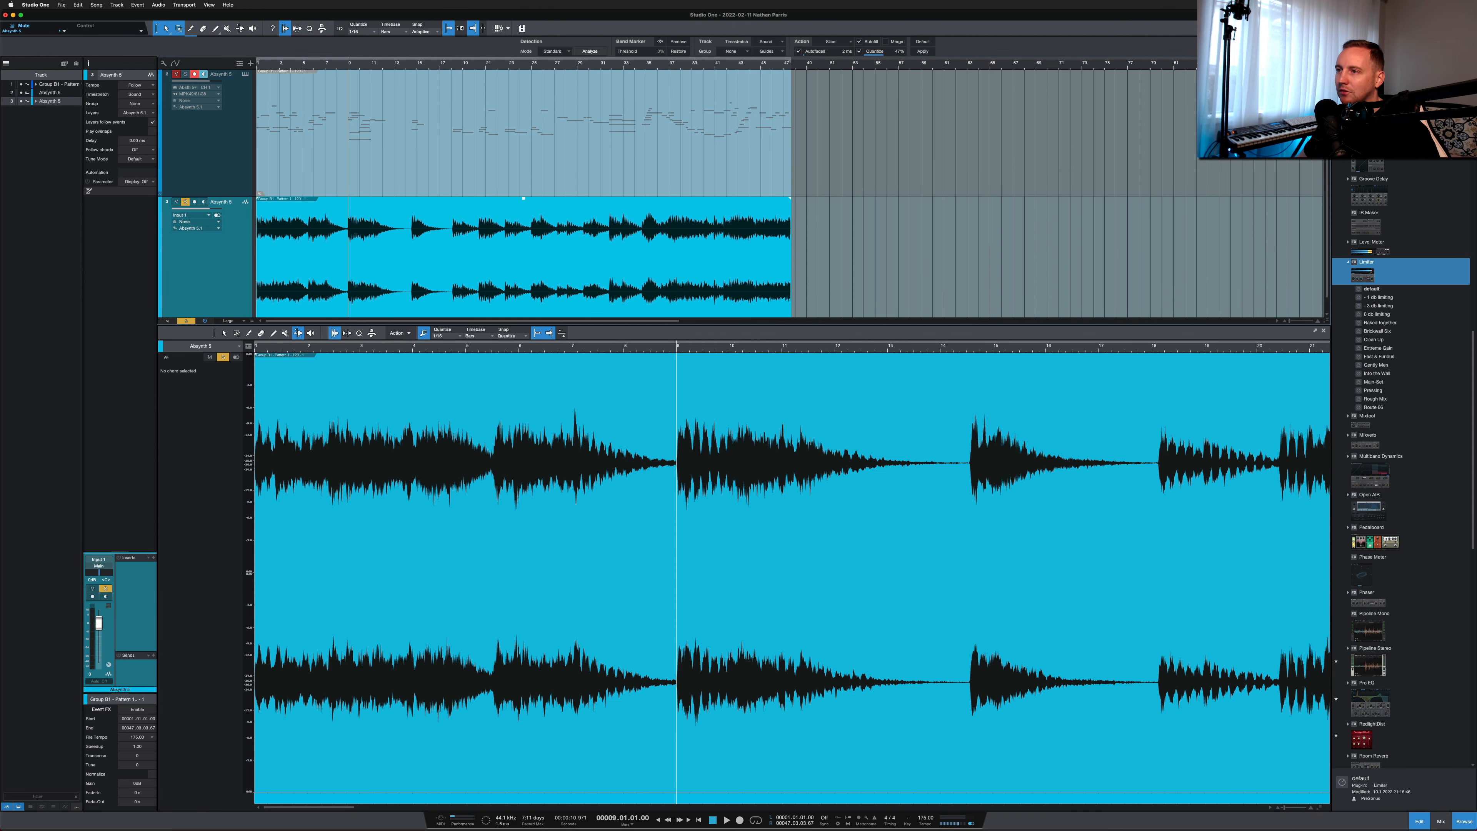
Analyze the merged audio event's transients again and slice it at the markers left by a lower bend marker threshold
click(589, 51)
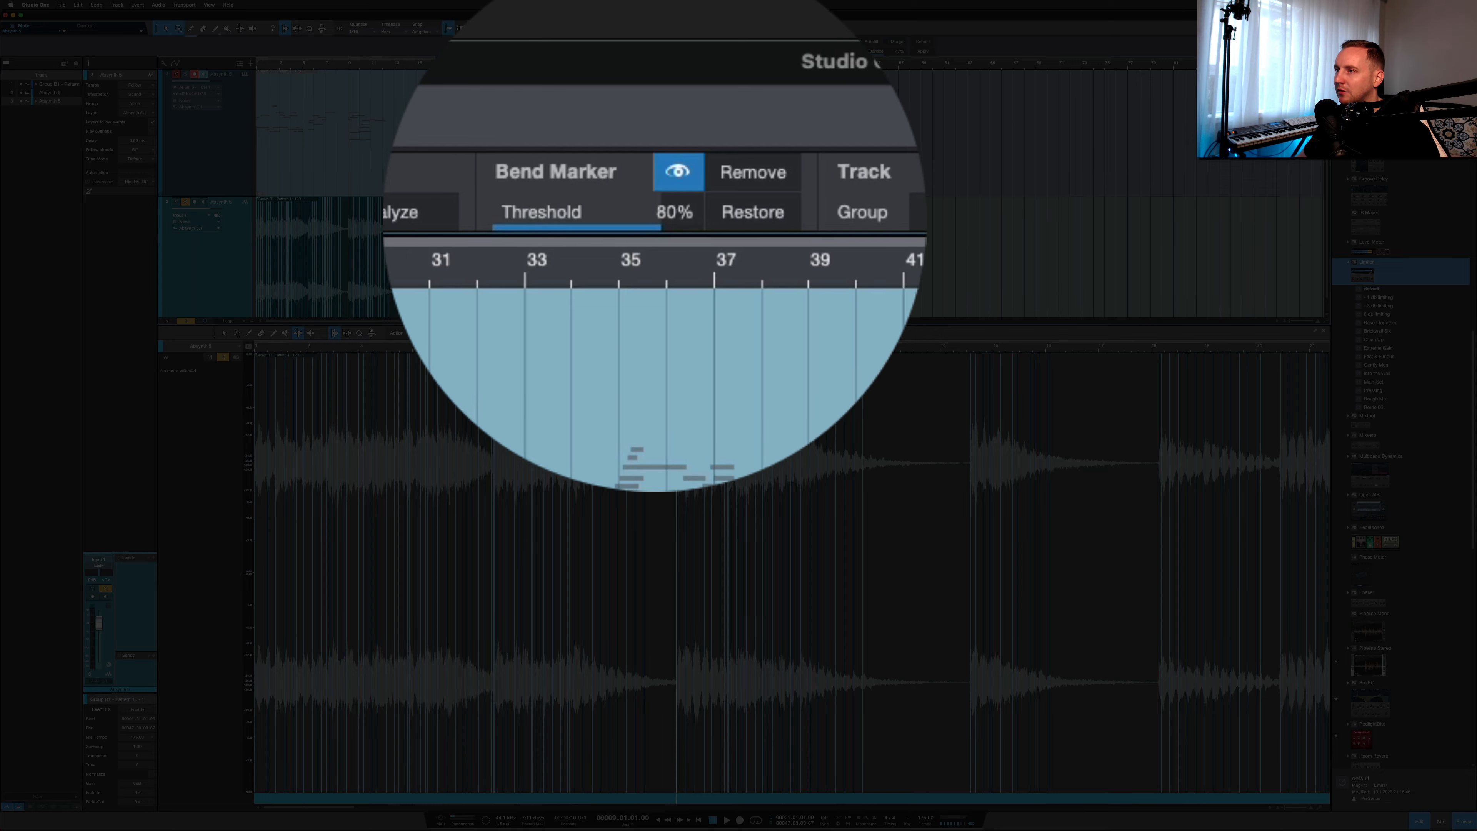
drag(656, 52, 640, 52)
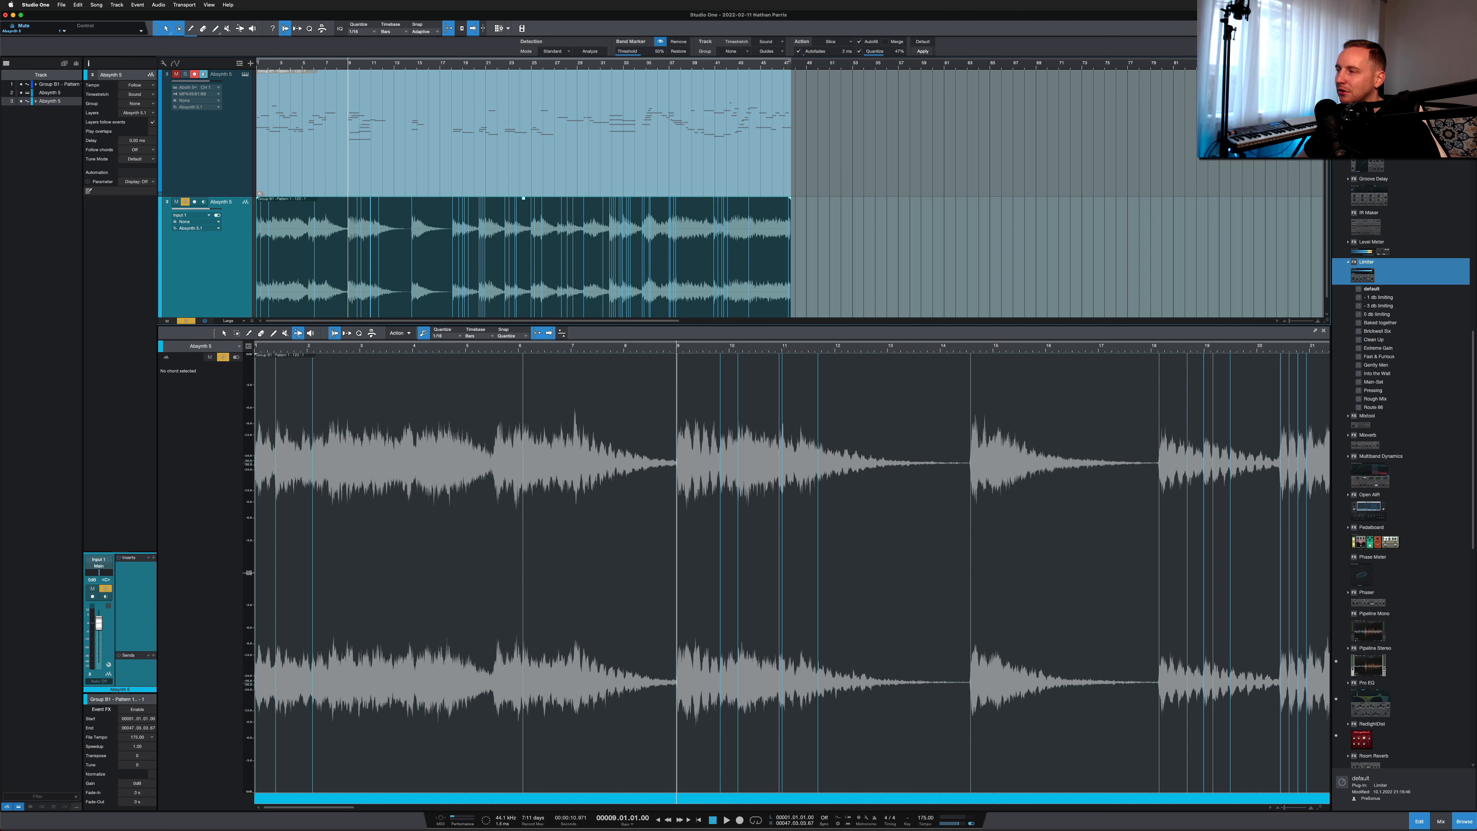
click(923, 51)
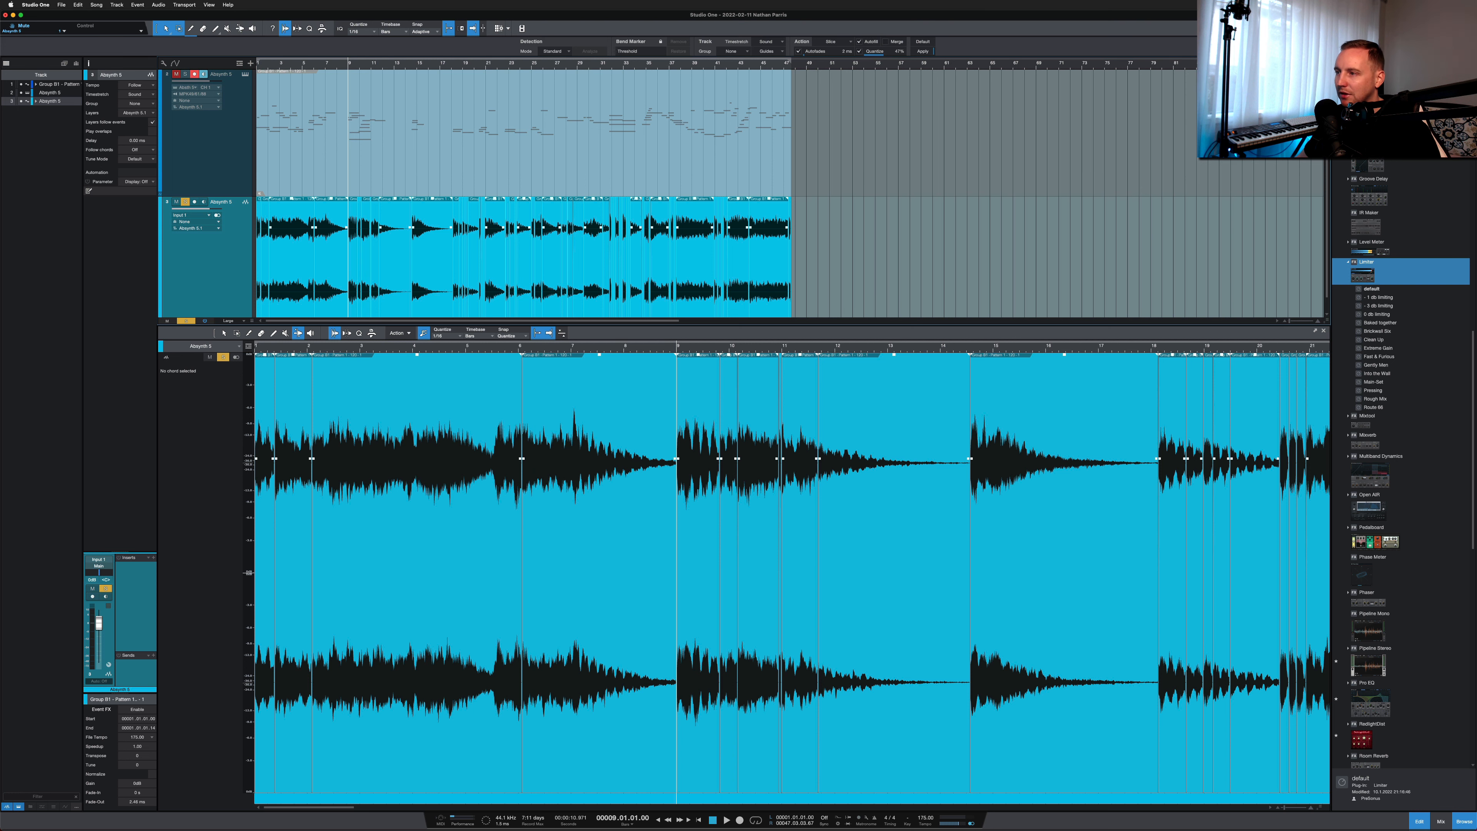
key(super+z)
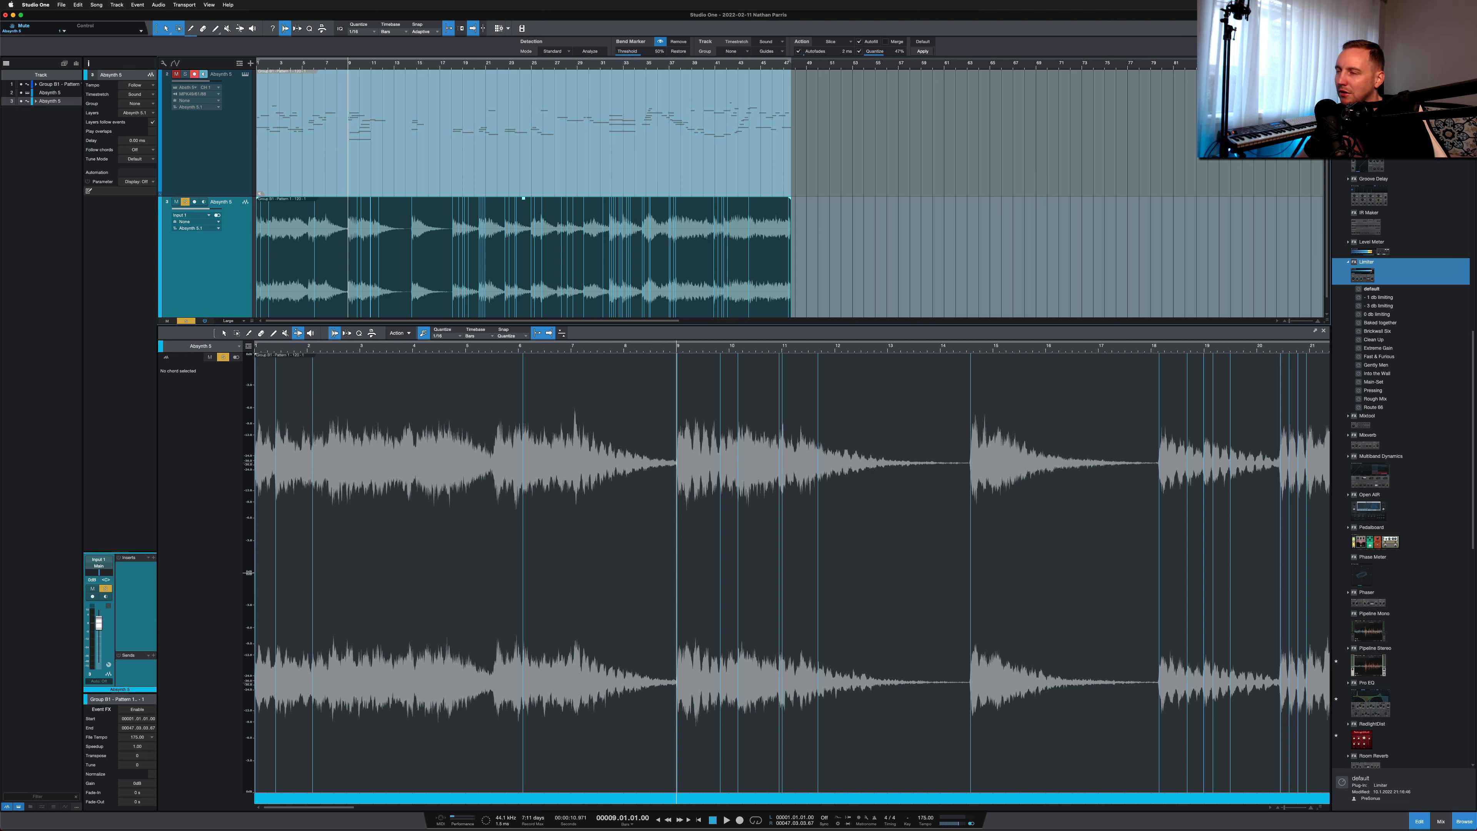
click(923, 51)
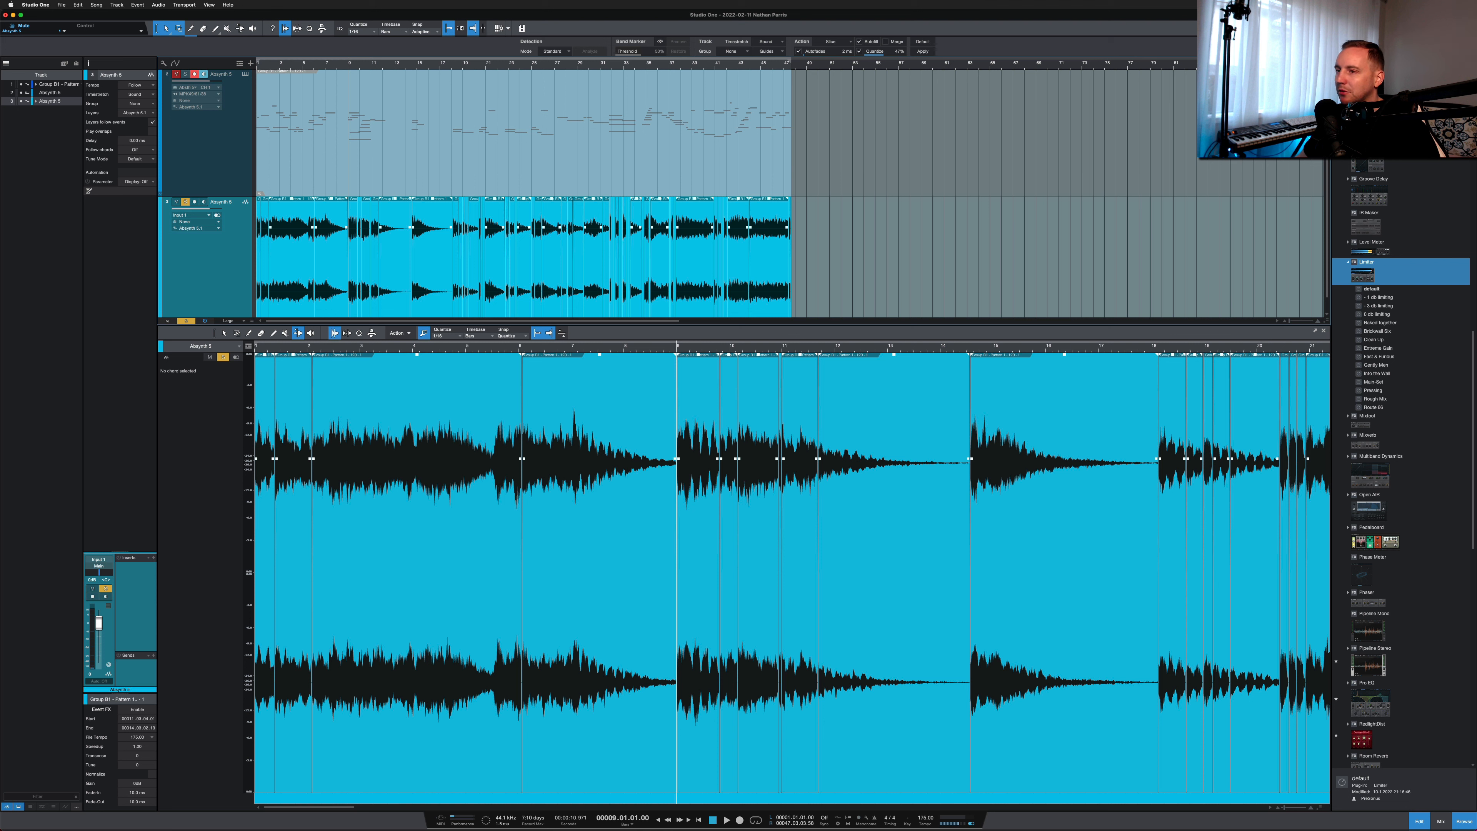
Select the consecutive slices between about bar 6 and bar 18 on the bounced audio track
click(432, 270)
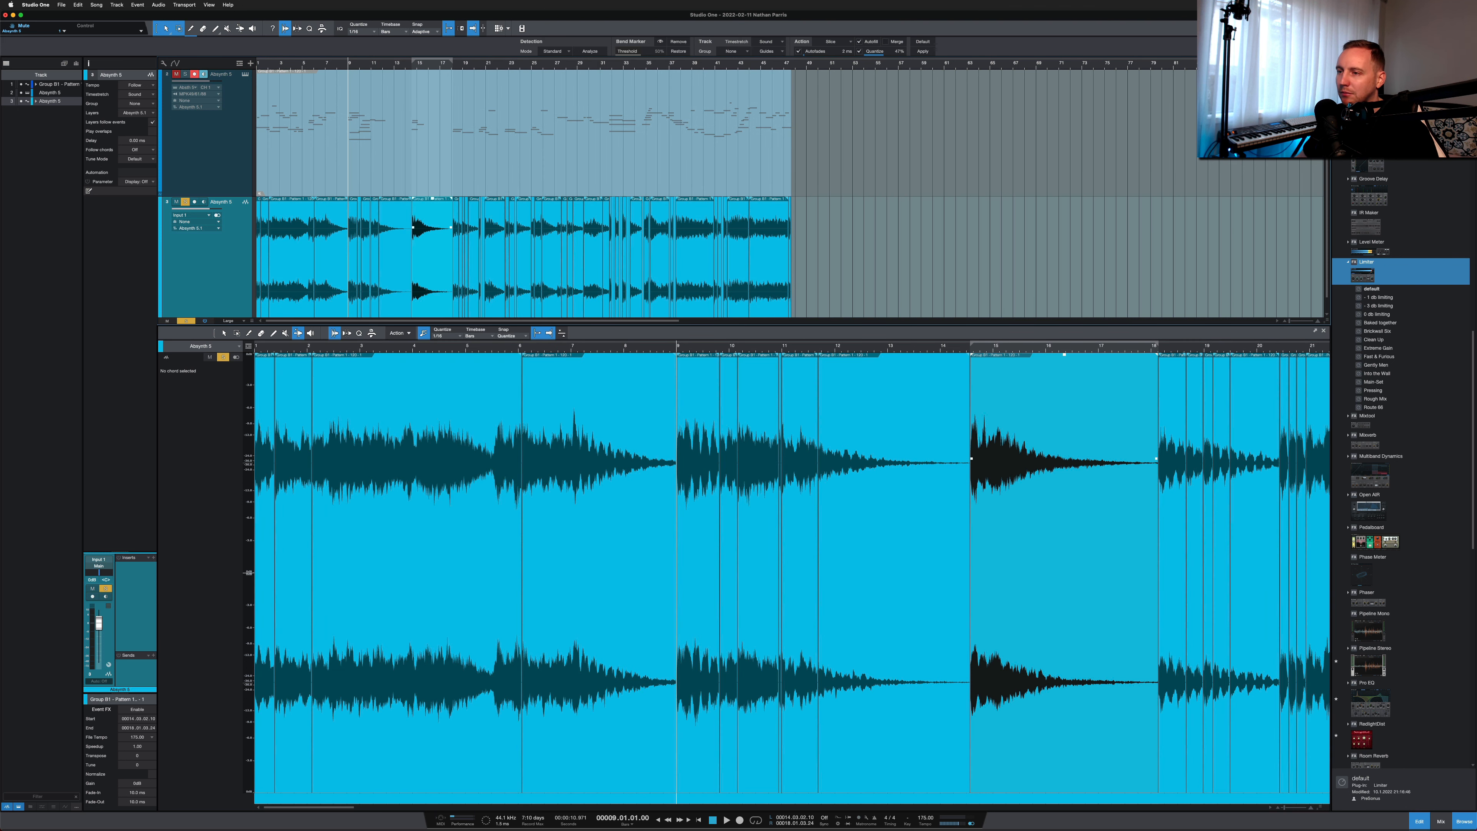
scroll(432, 271, down, 1)
drag(447, 310, 351, 268)
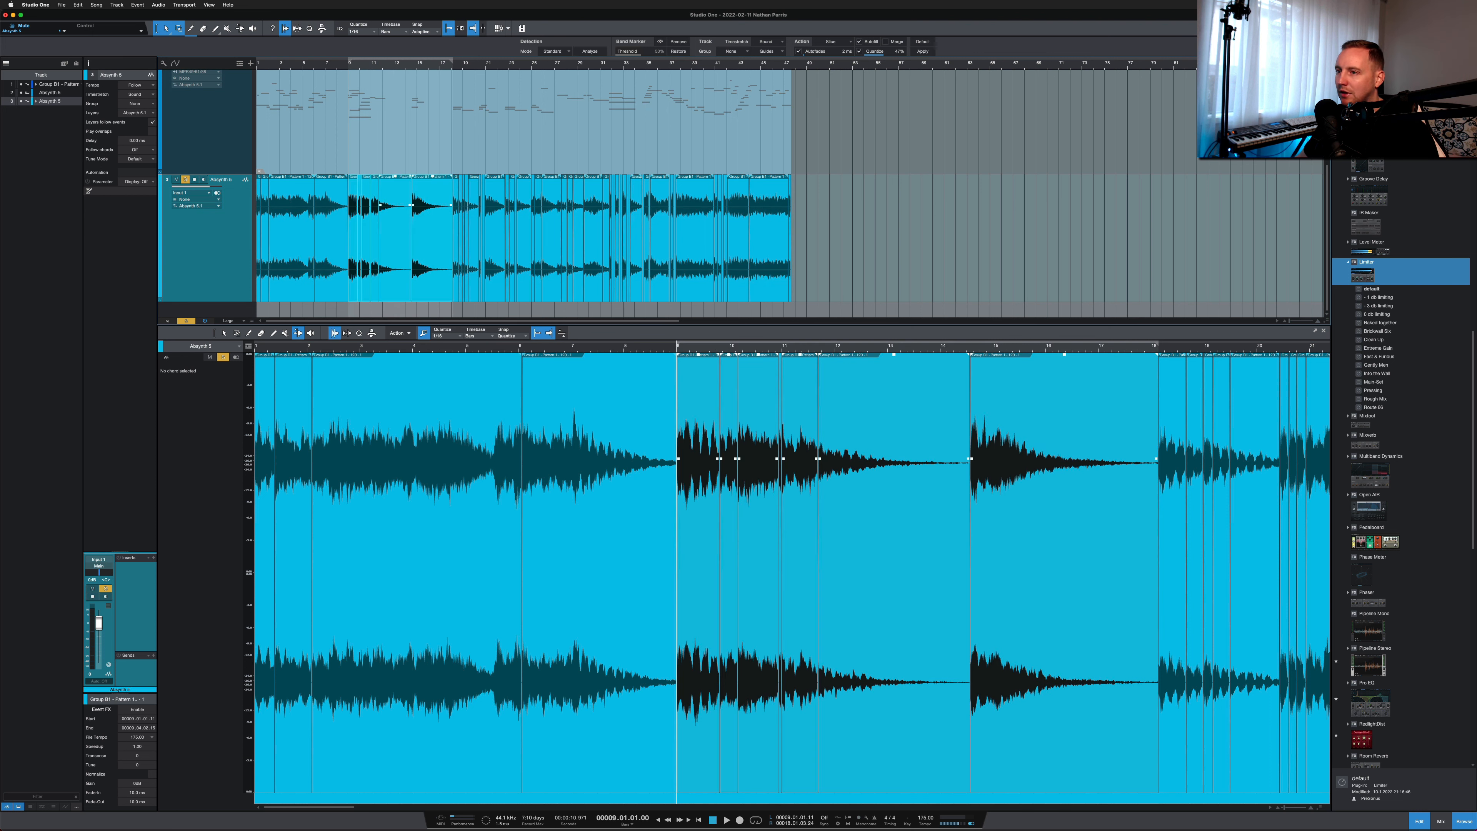
drag(445, 310, 347, 270)
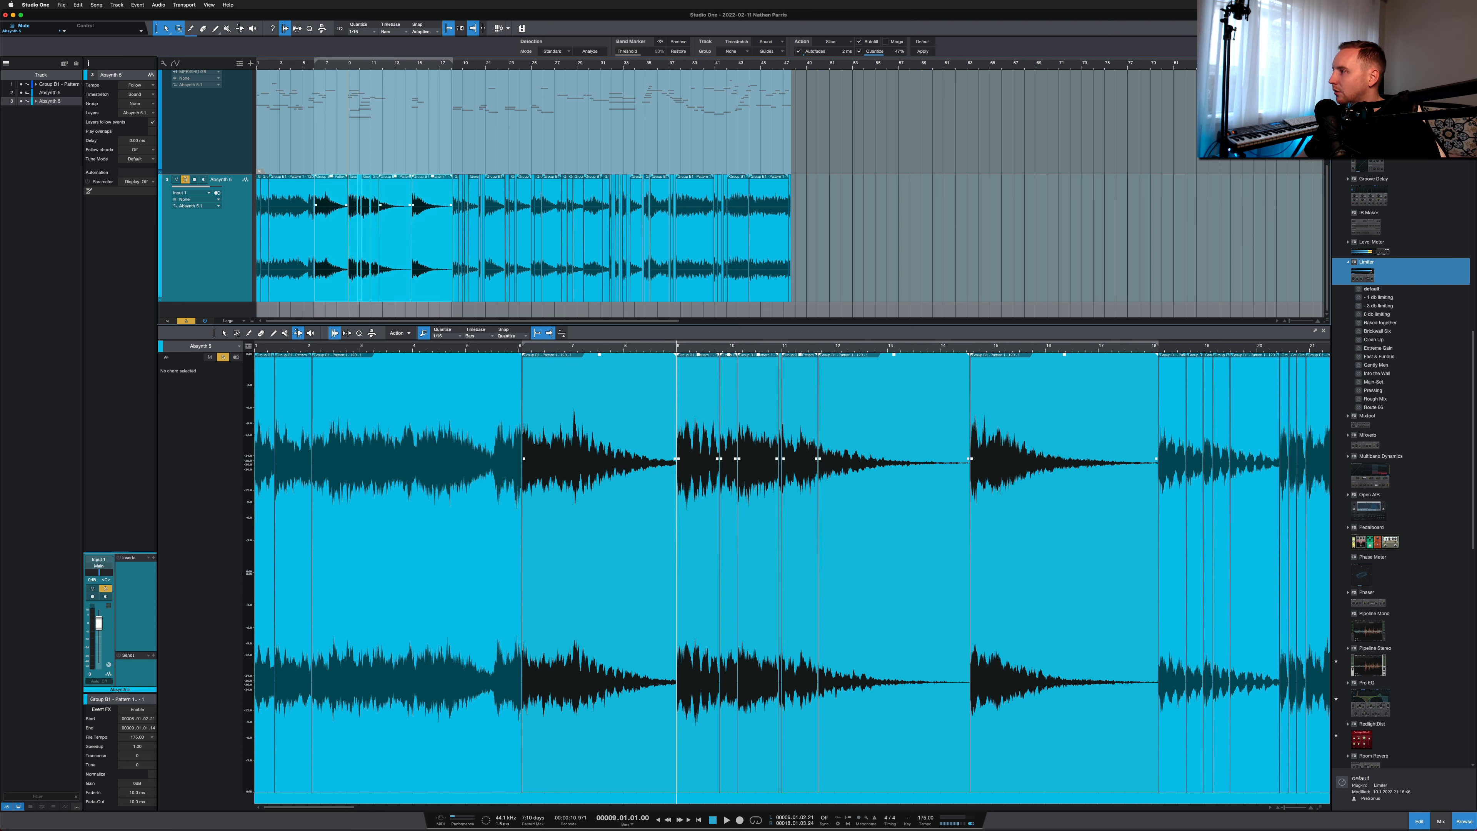
Add an Impact instrument track below the sliced audio and move its plug-in window clear of the slices
click(1351, 62)
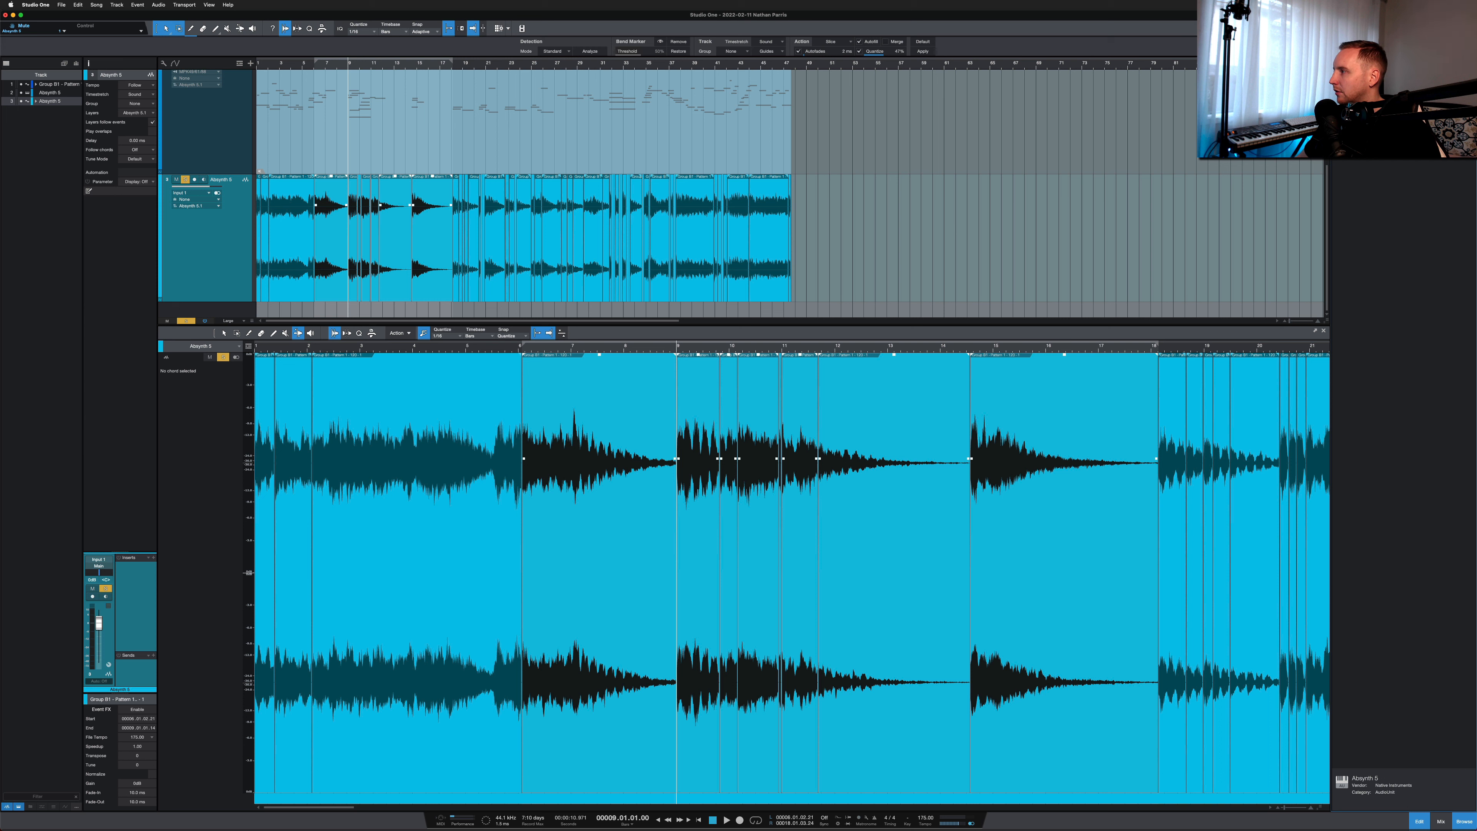
scroll(1401, 465, down, 6)
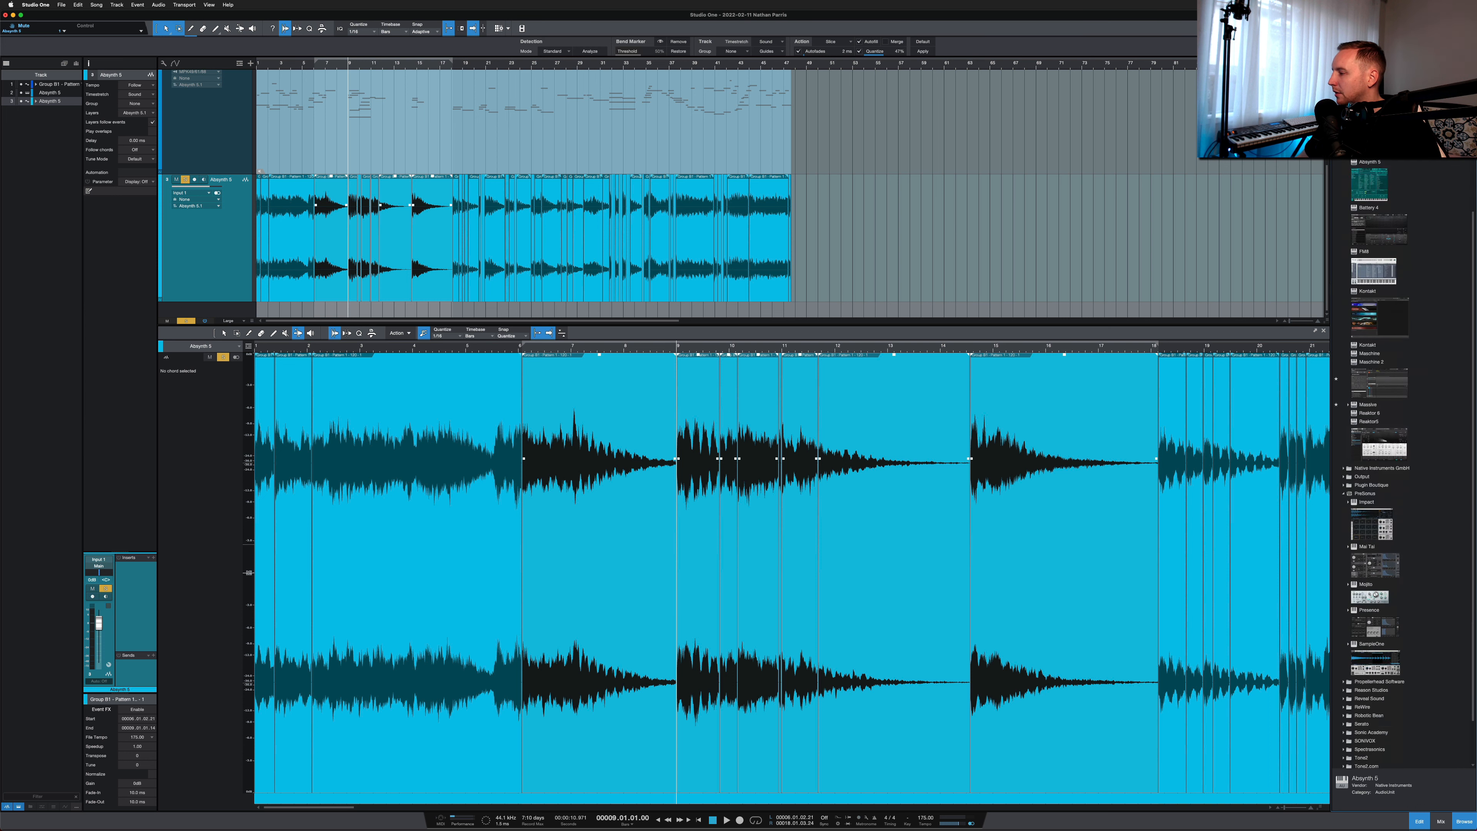
drag(1367, 449, 224, 332)
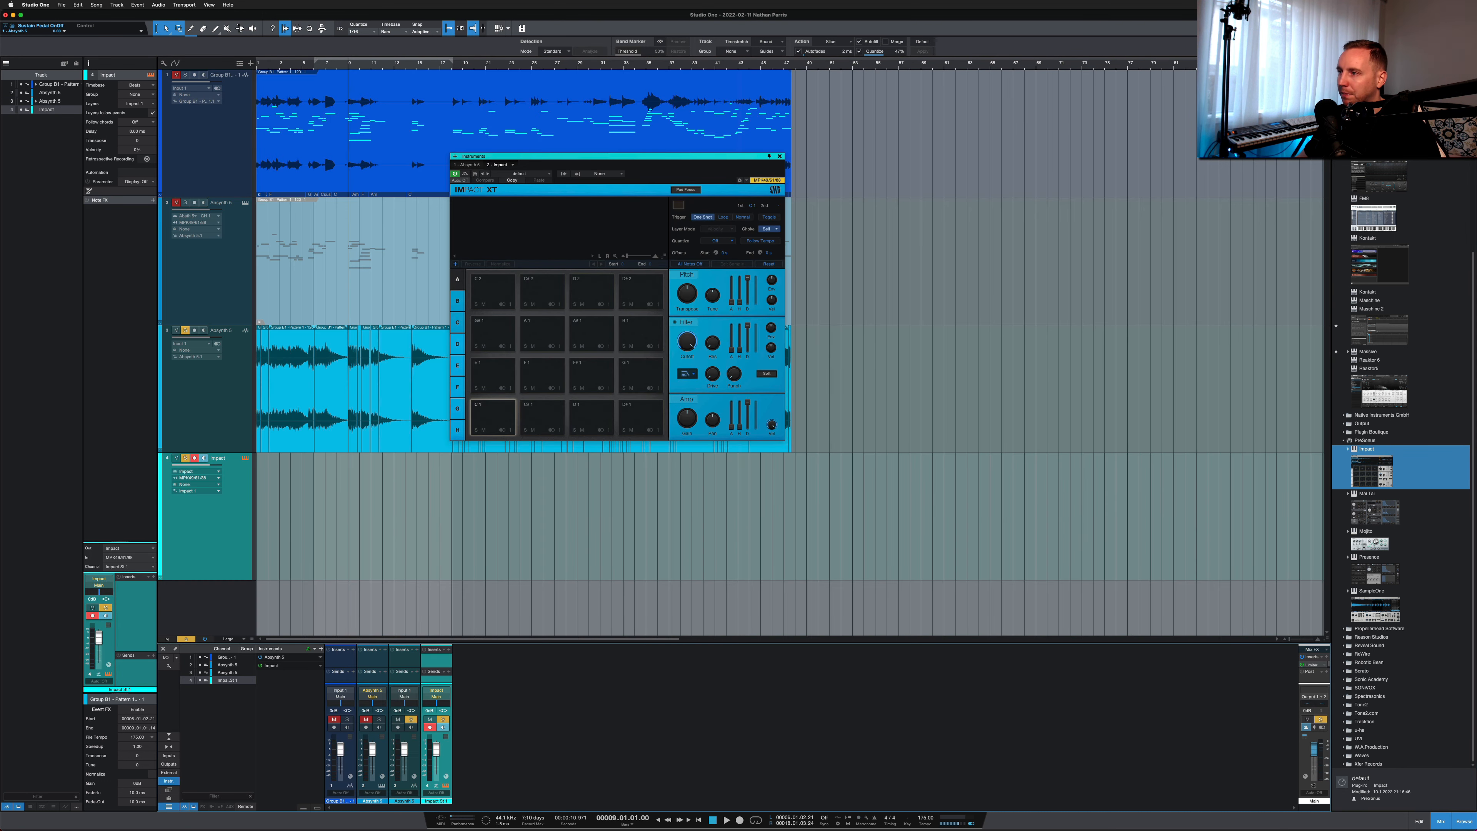
drag(581, 155, 1030, 149)
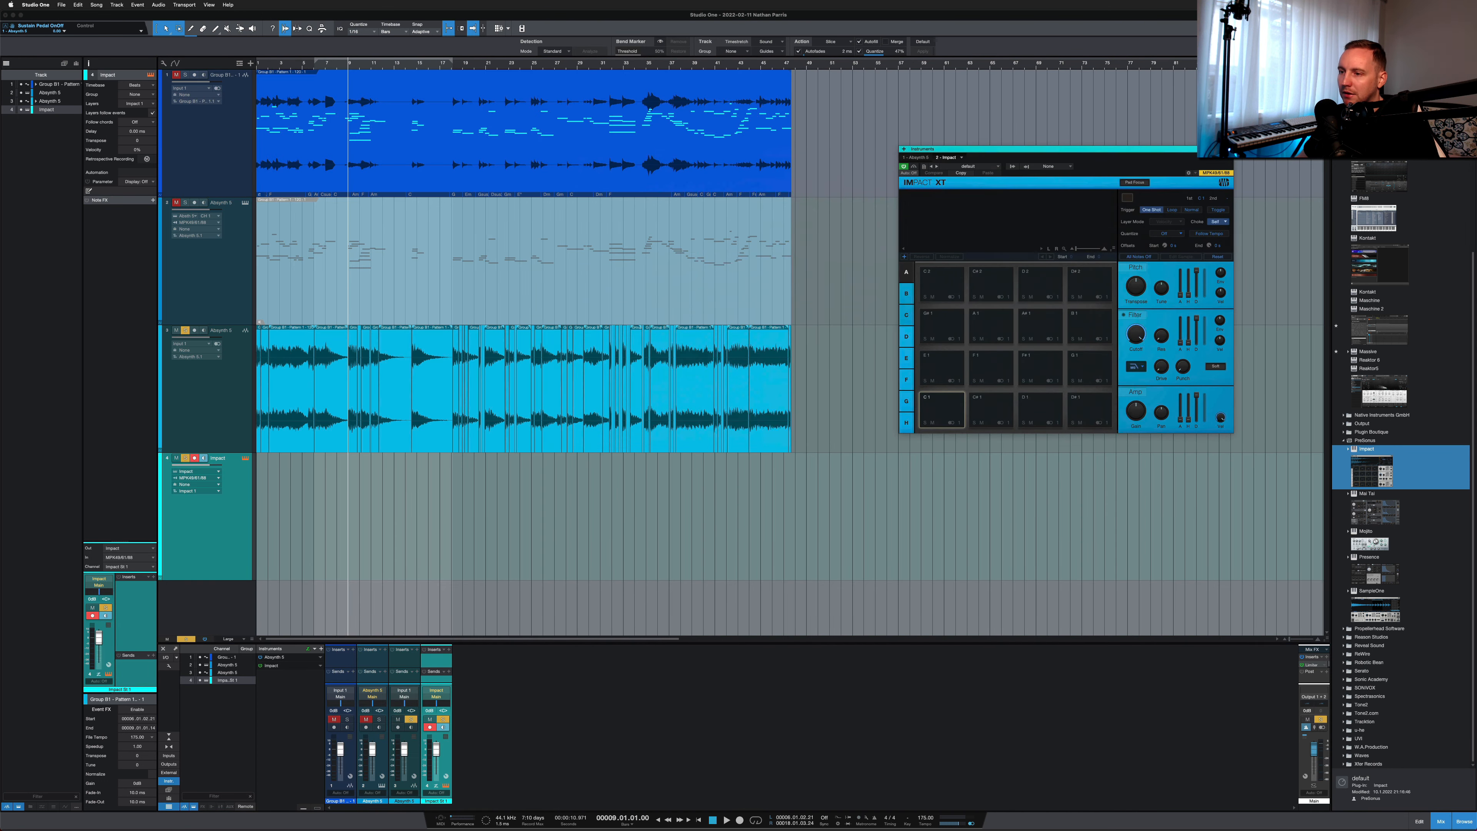
Load the slices between about bar 6 and bar 18 onto Impact XT's pads from the first pad and turn off the audio track's solo
drag(447, 432, 319, 466)
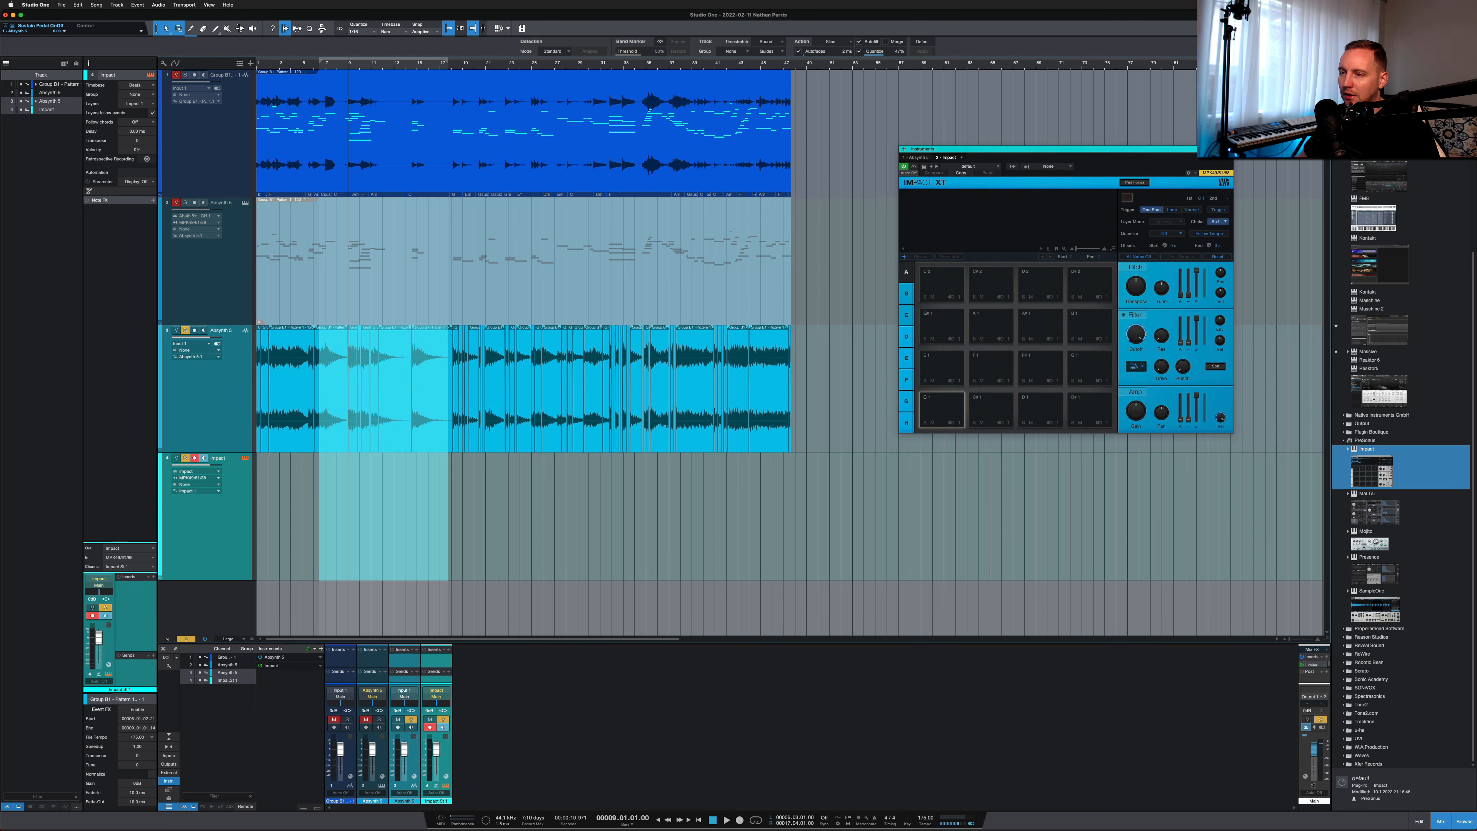
shift+click(432, 431)
shift+click(396, 431)
shift+click(375, 432)
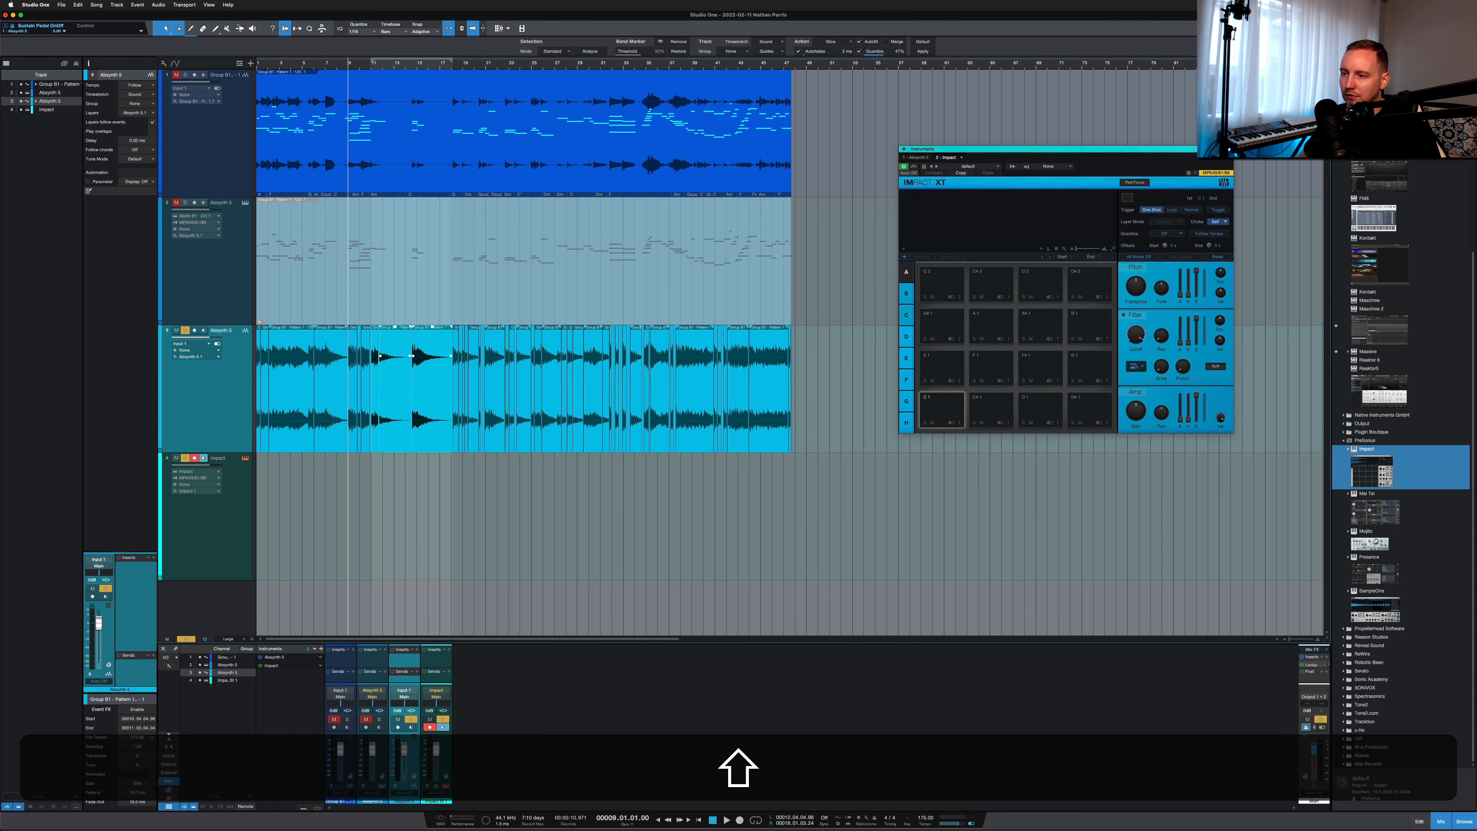
shift+click(366, 432)
shift+click(353, 432)
shift+click(331, 432)
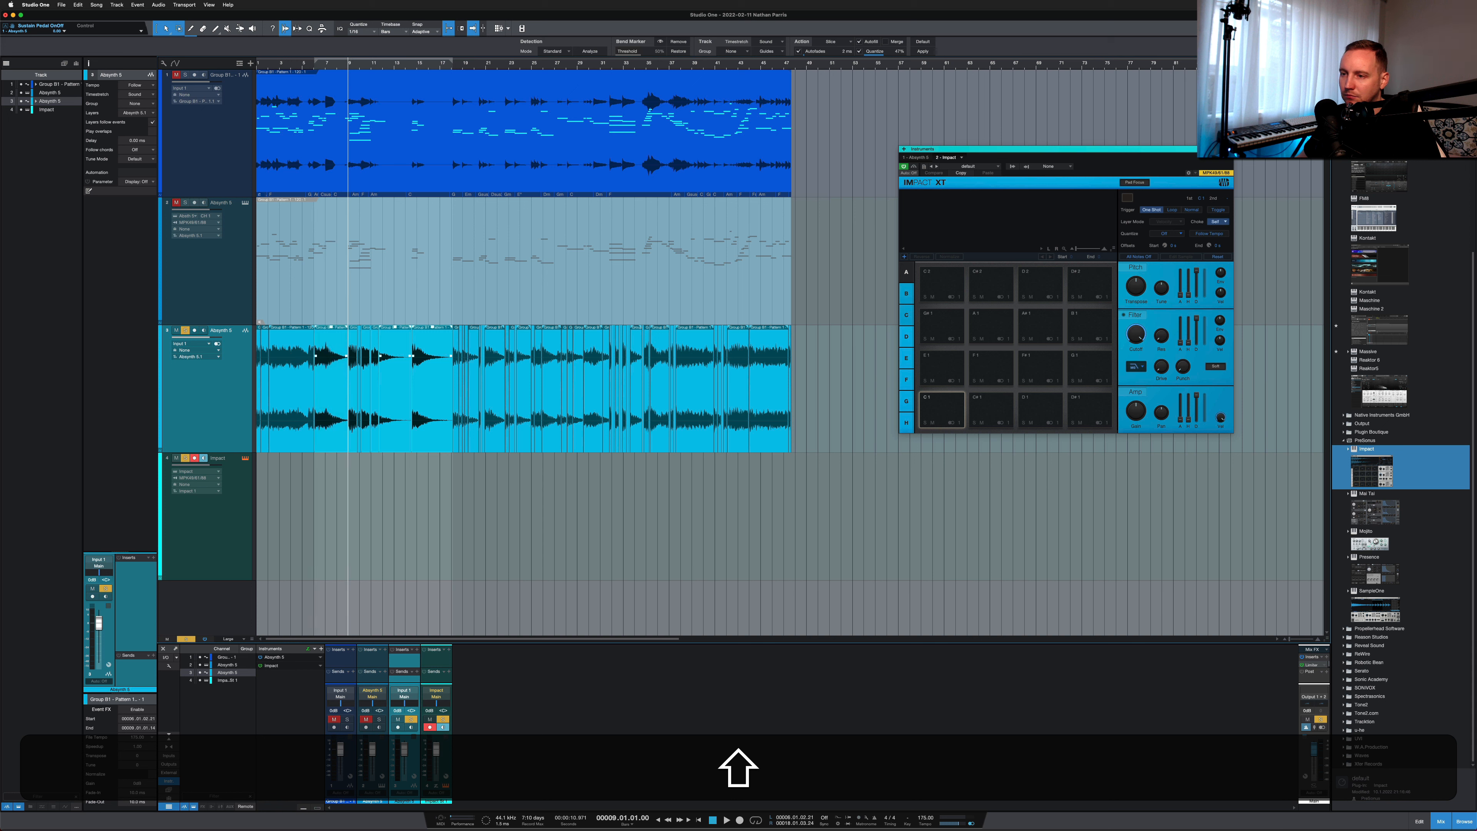
drag(332, 430, 930, 413)
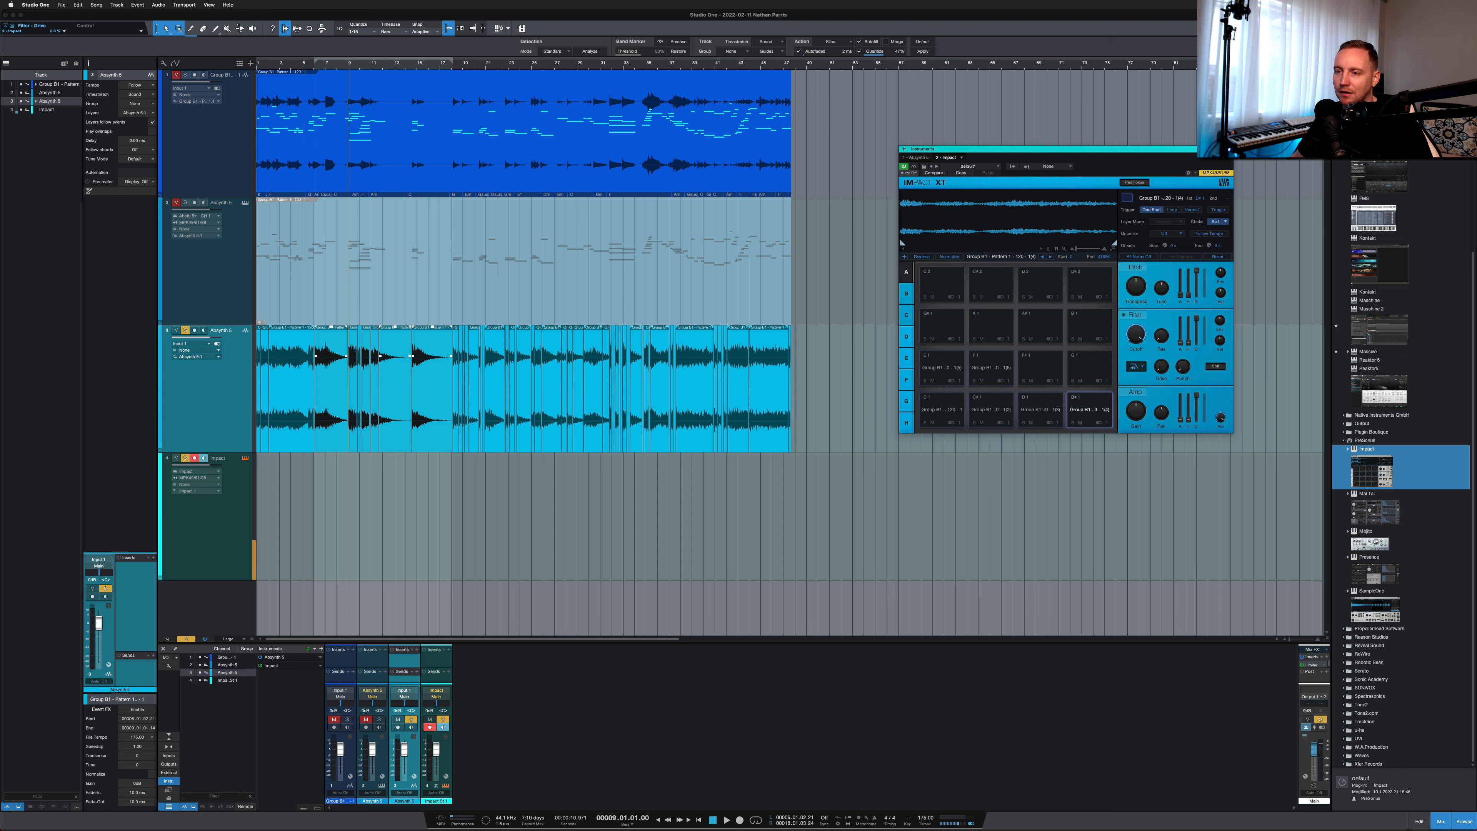
click(185, 330)
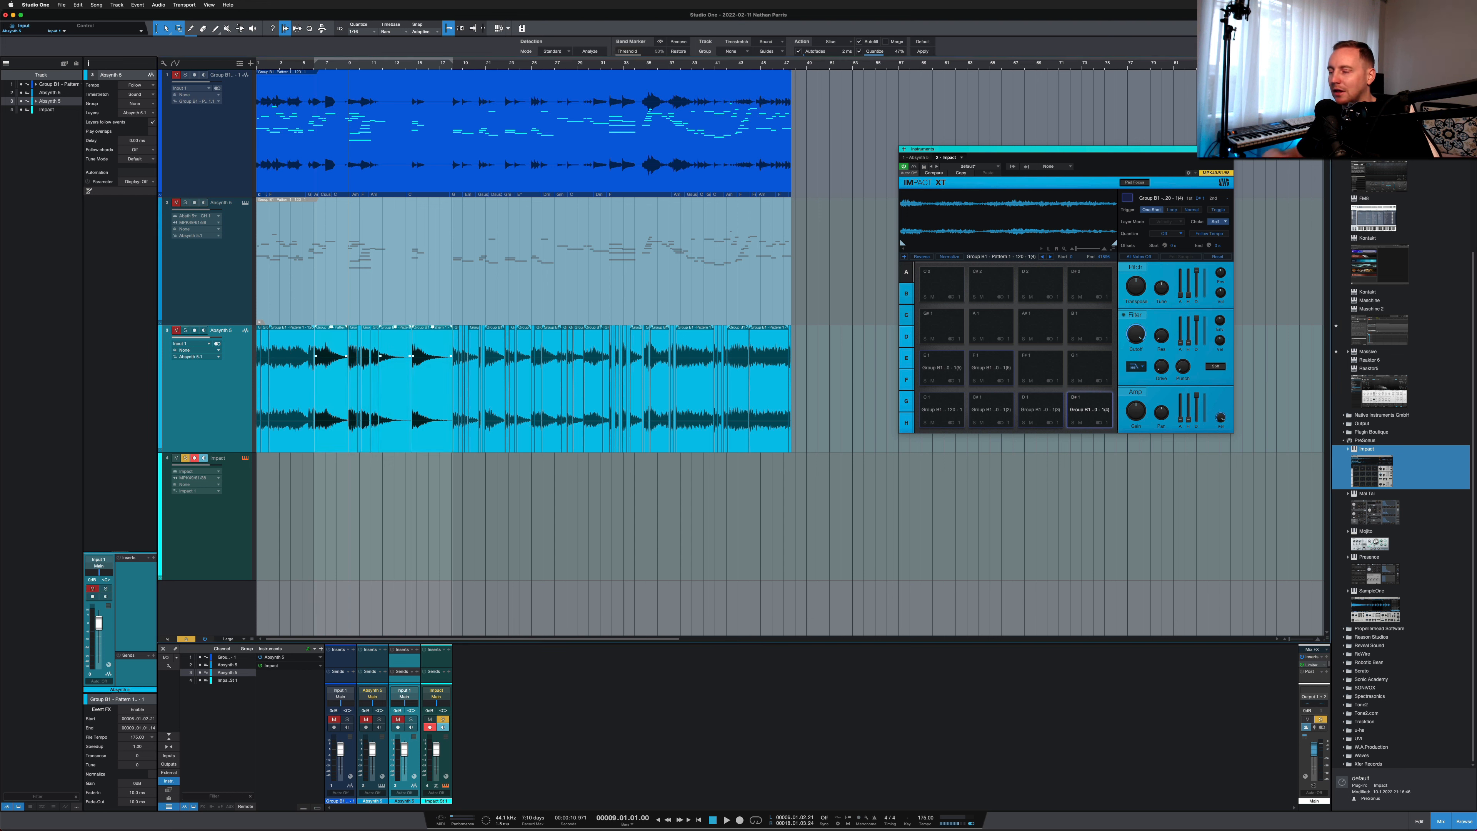